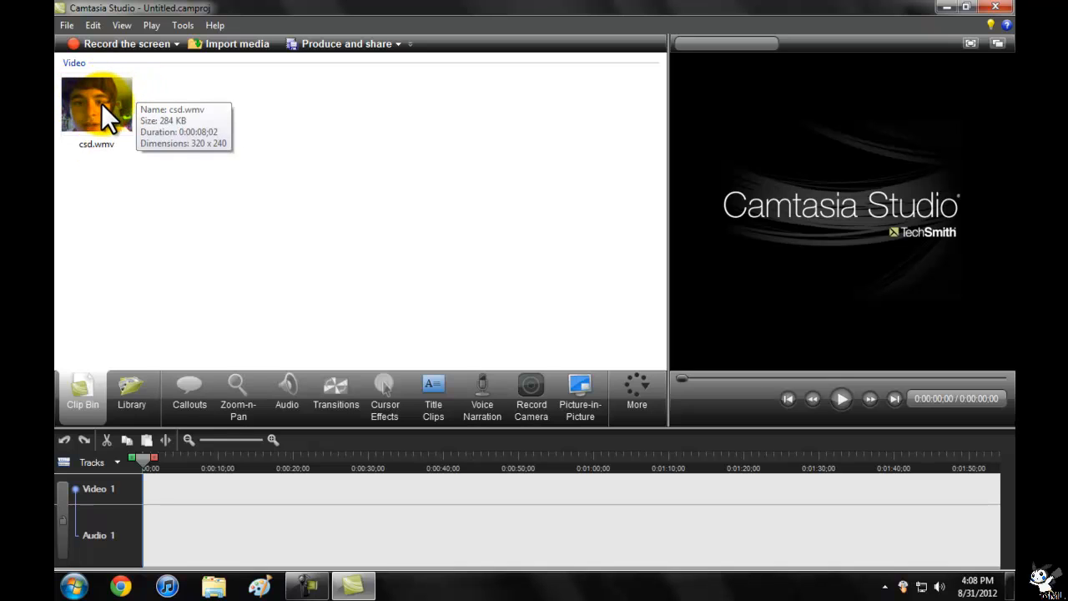
- Place csd.wmv at the start of the Video 1 track and set the editing dimensions to 1280 x 720
left_click_drag(101, 102, 160, 487)
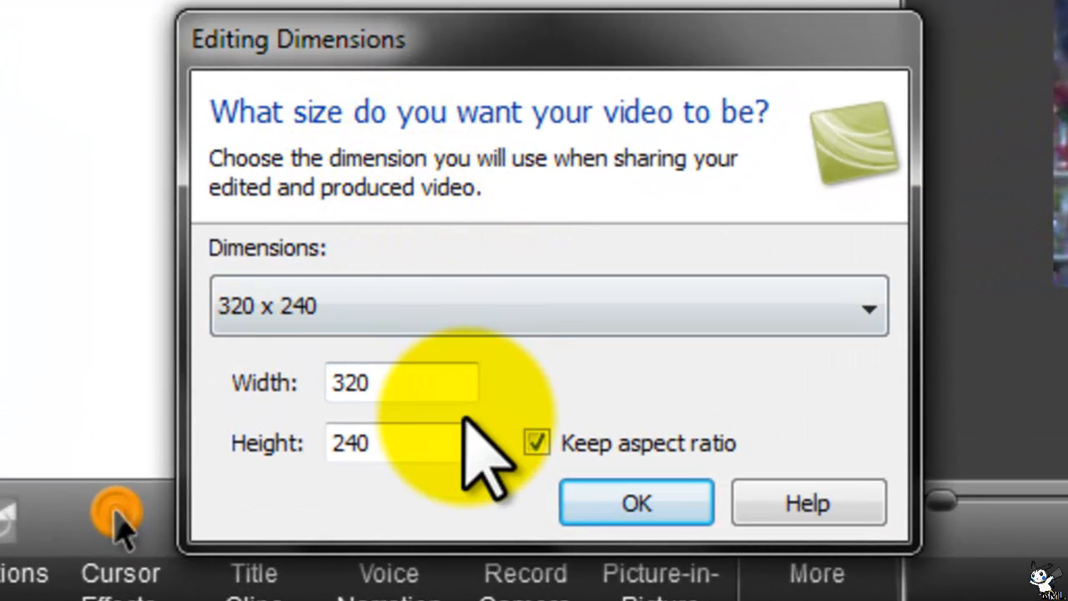
left_click(479, 326)
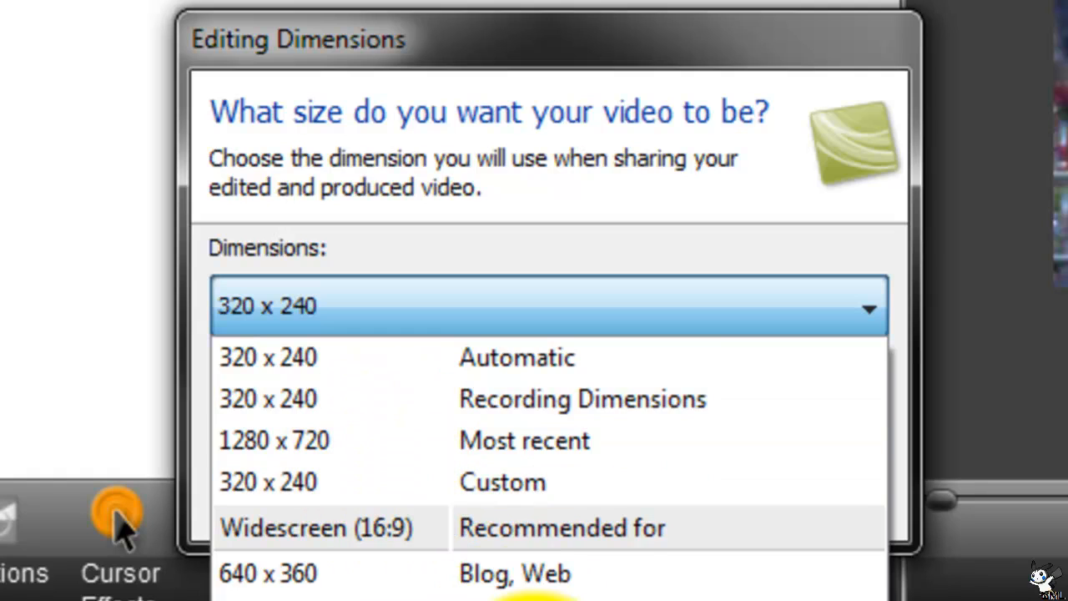
left_click(509, 598)
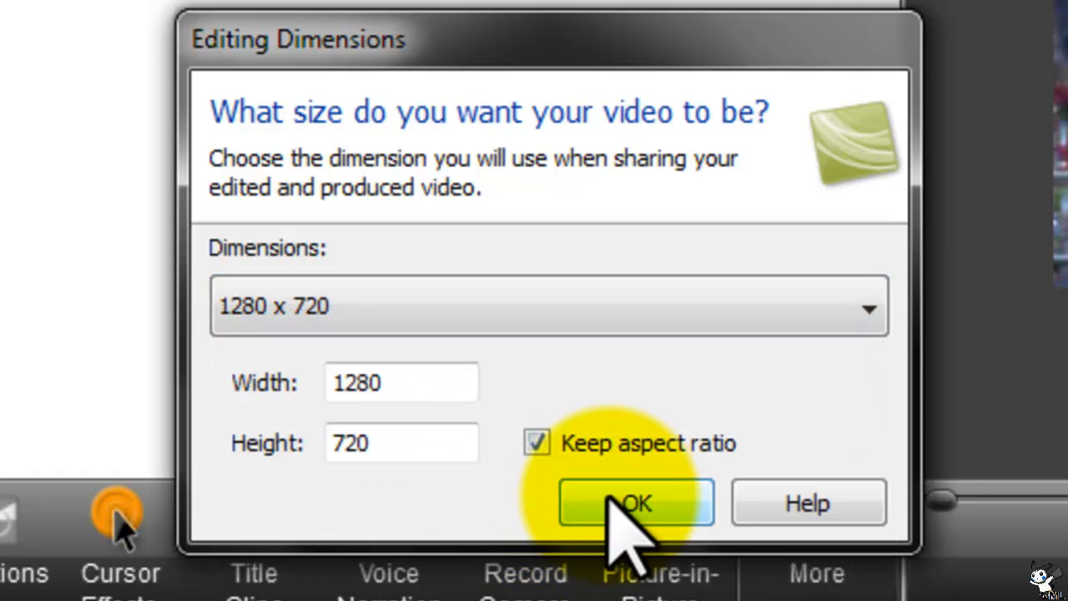
left_click(657, 524)
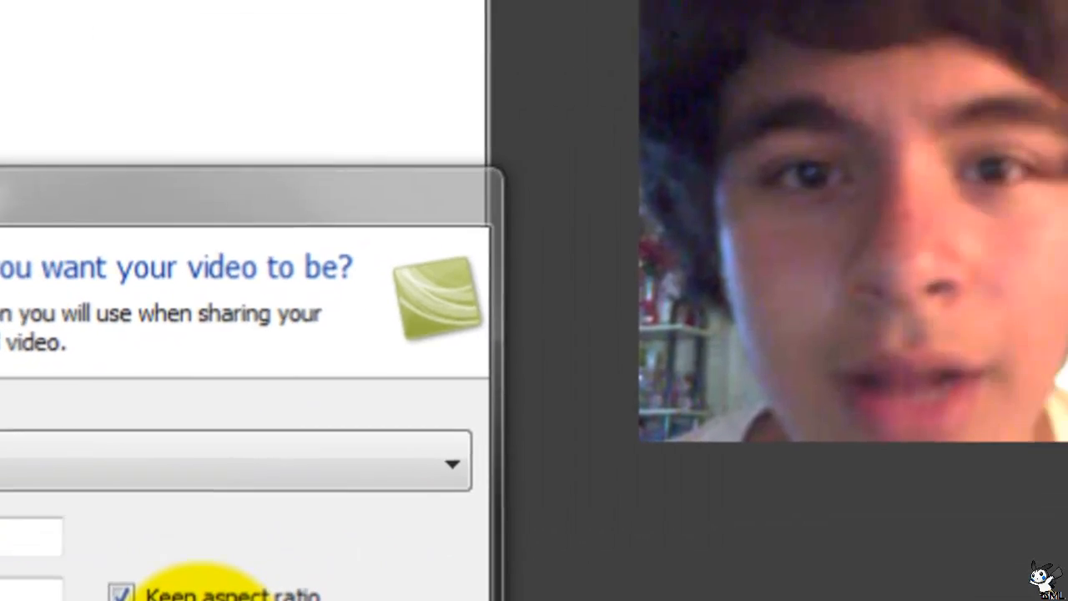
left_click(617, 502)
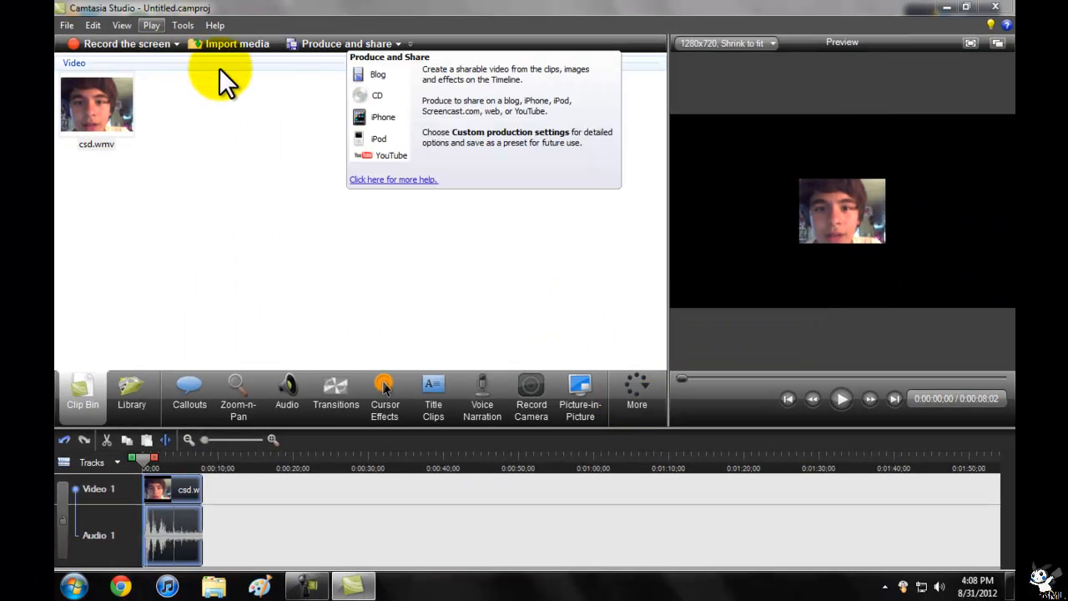
left_click(225, 48)
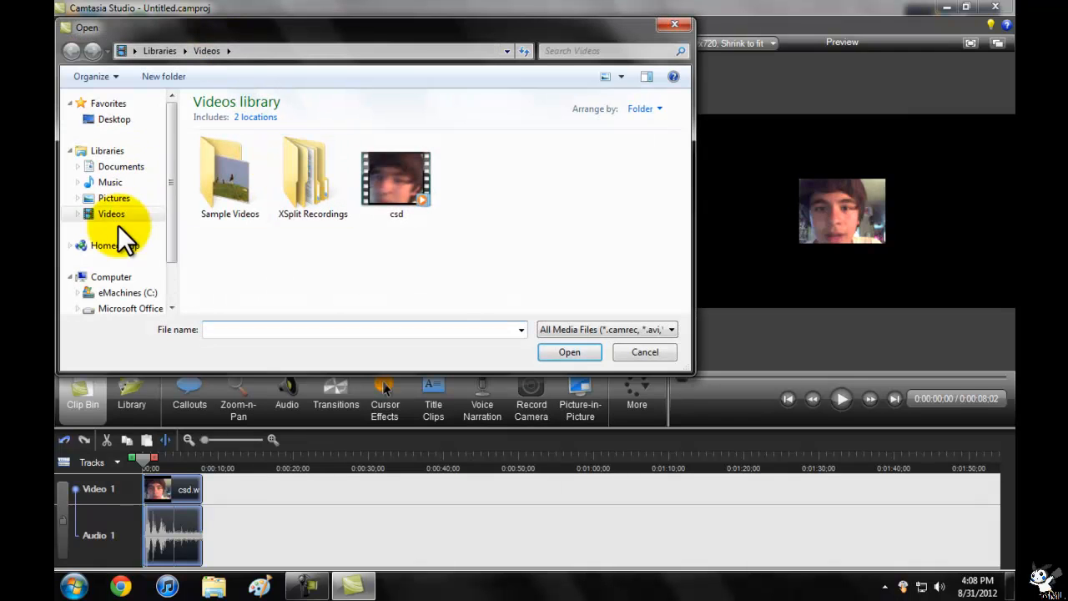
left_click(133, 167)
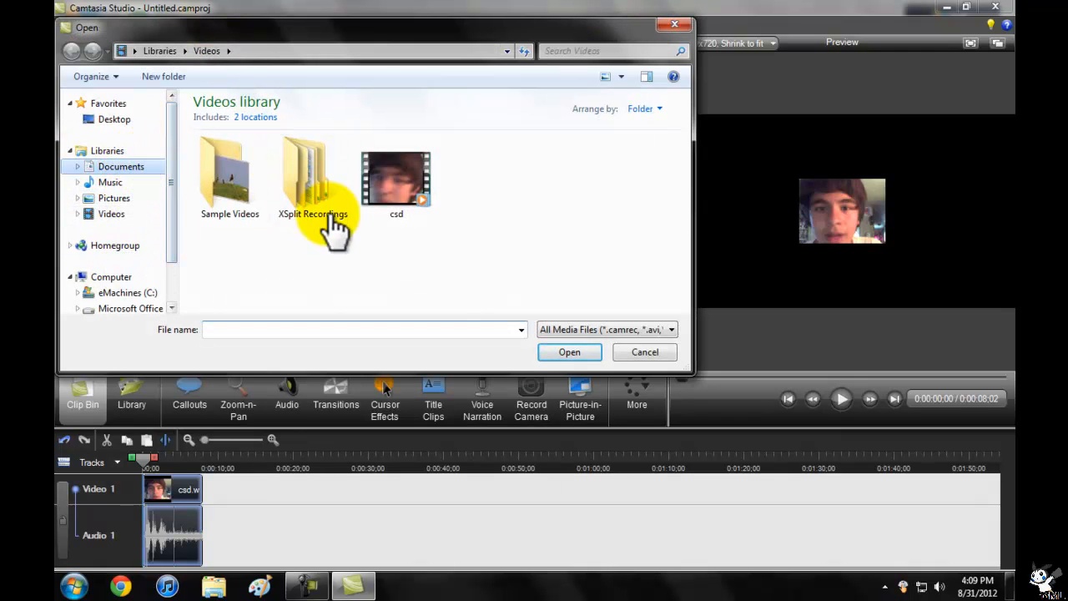
double_click(231, 183)
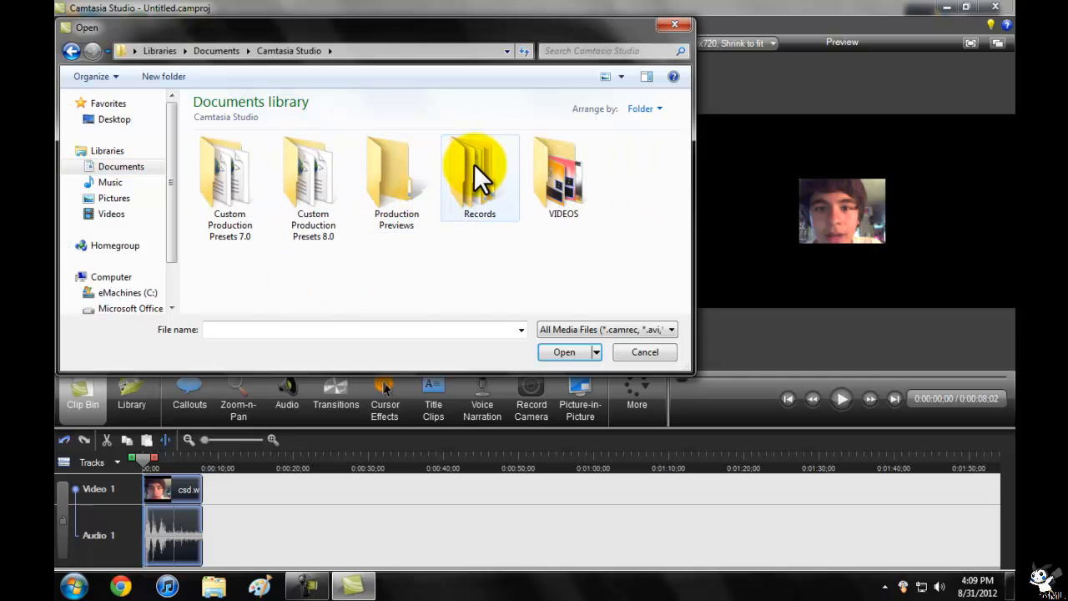
left_click(565, 192)
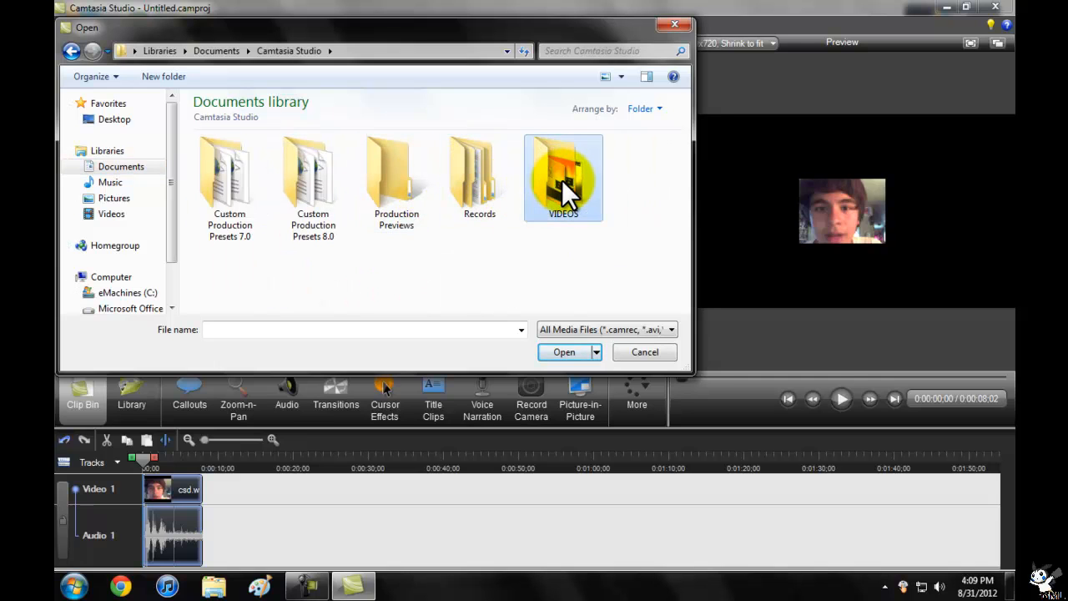
double_click(563, 181)
left_click(671, 23)
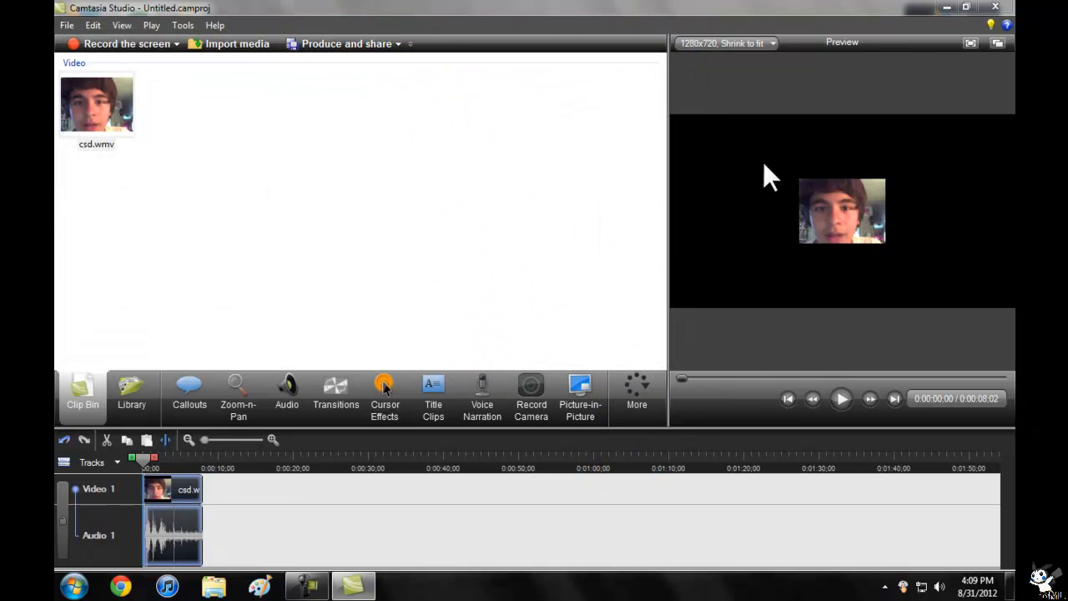
- Change the project's editing dimensions to the 320 x 240 Recording Dimensions preset
left_click(722, 42)
left_click(731, 101)
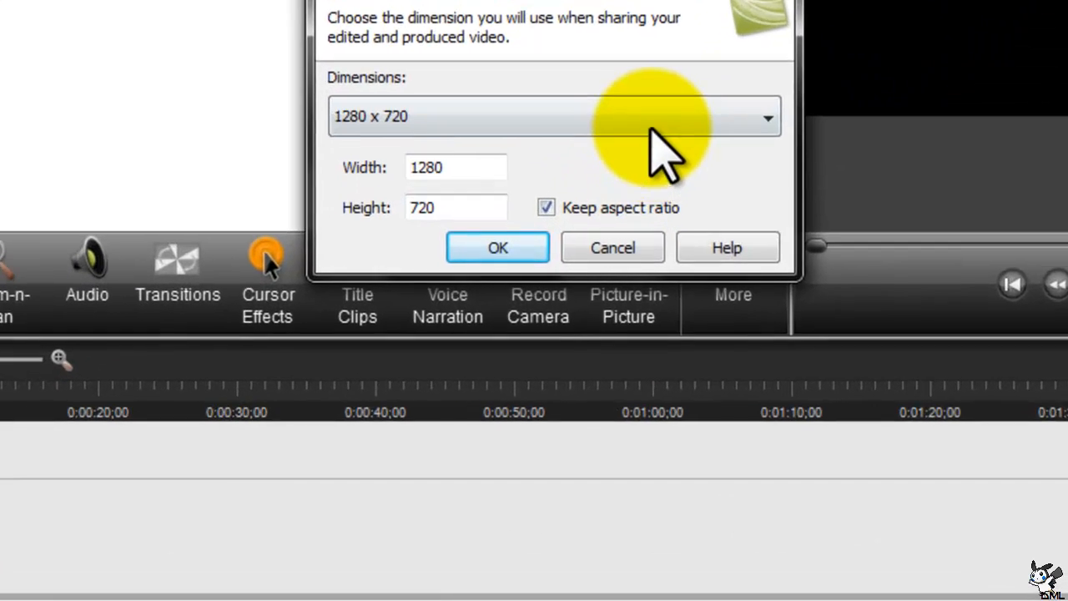
left_click(652, 125)
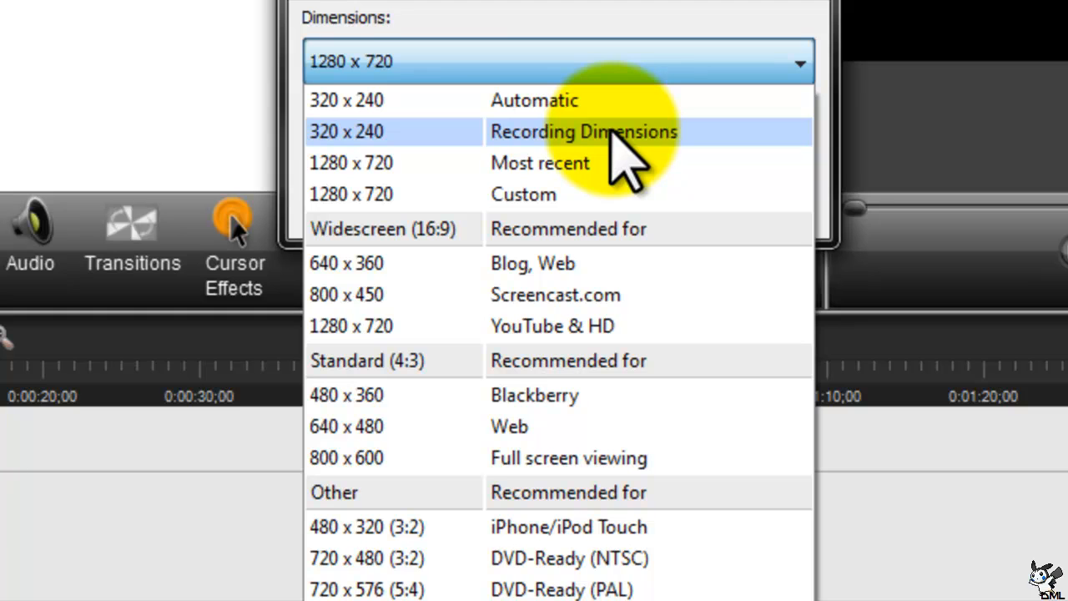
left_click(612, 131)
left_click(495, 209)
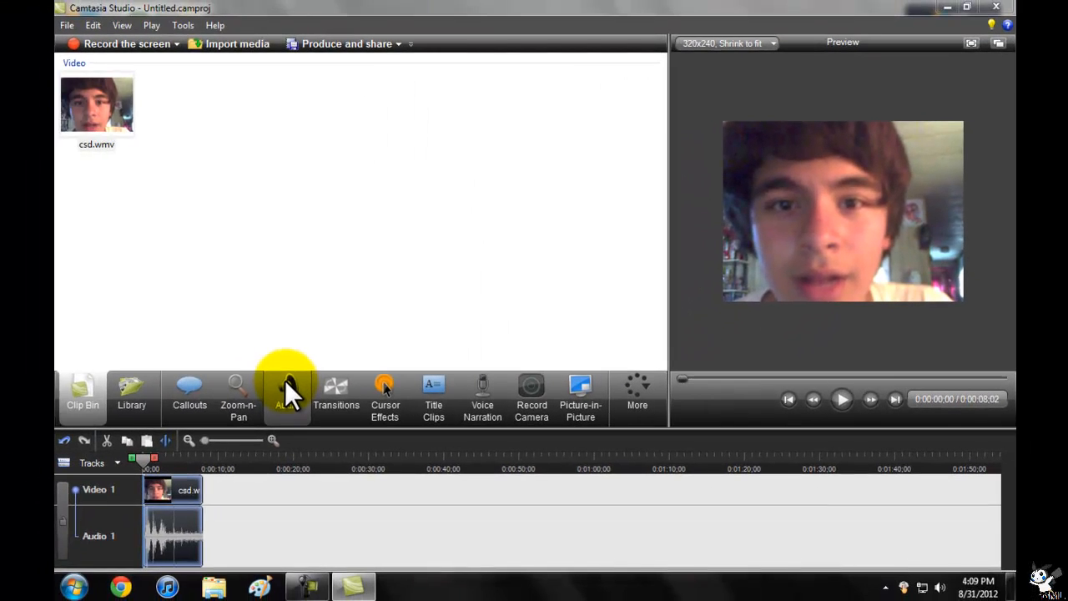
- Review the audio, cursor effects and title clip options with the timeline zoomed in on the csd.wmv clip
left_click(286, 391)
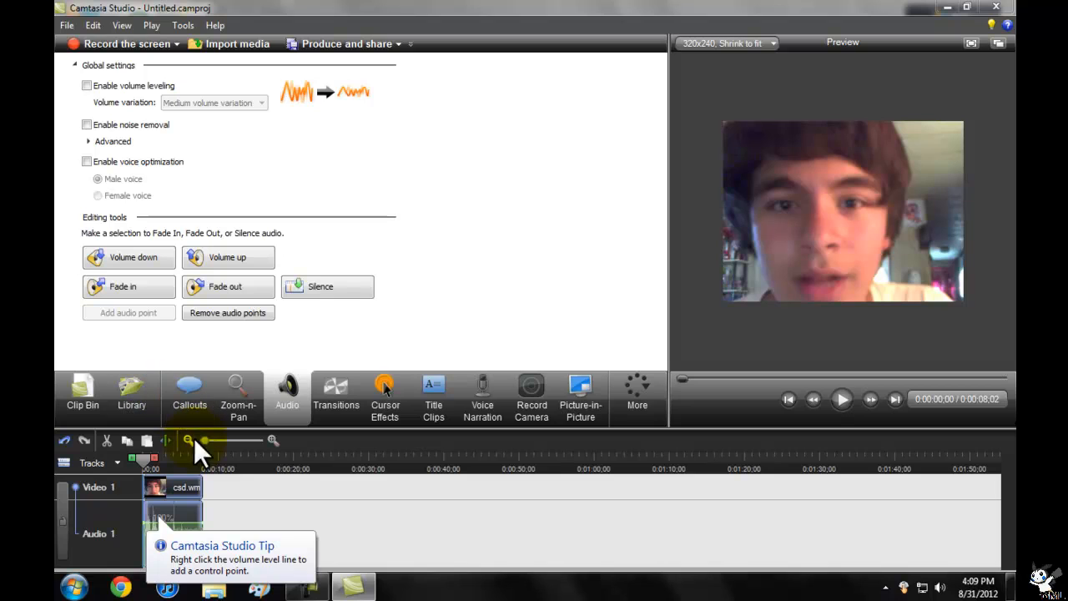
left_click_drag(204, 440, 225, 441)
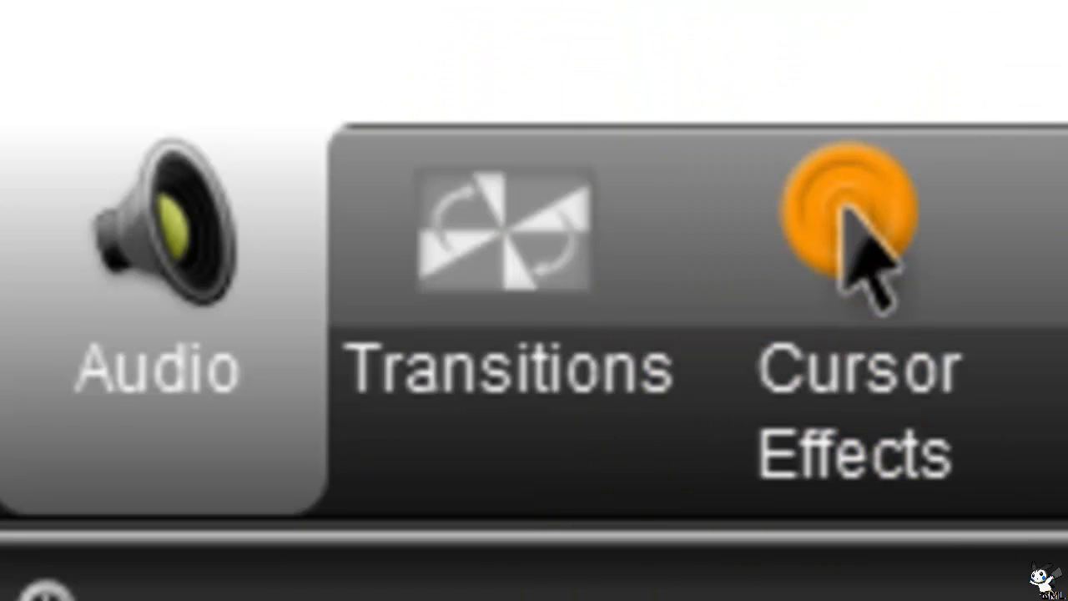
left_click(834, 305)
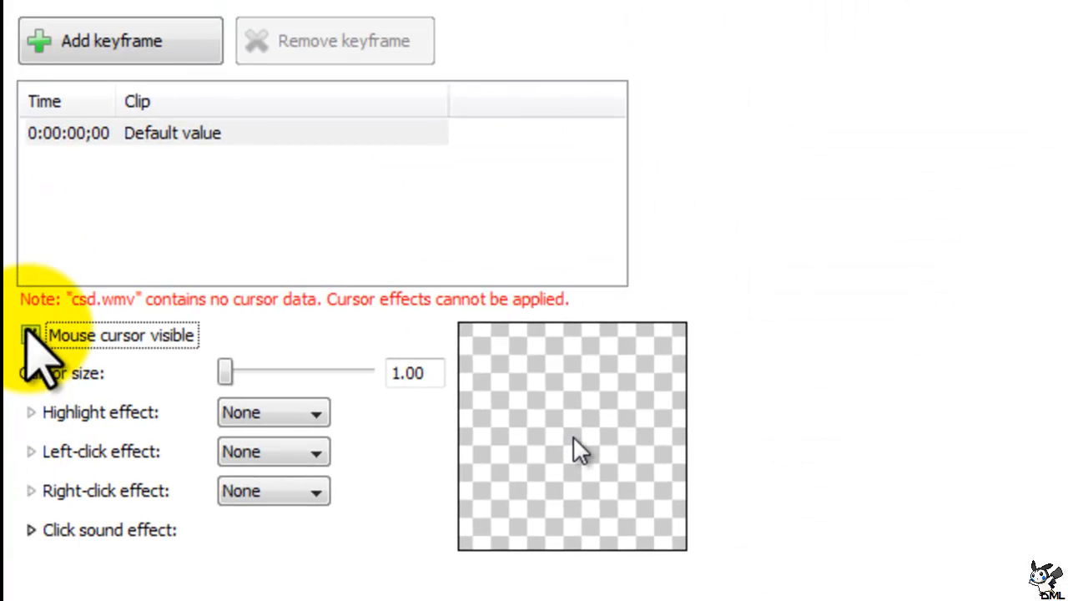
left_click(30, 334)
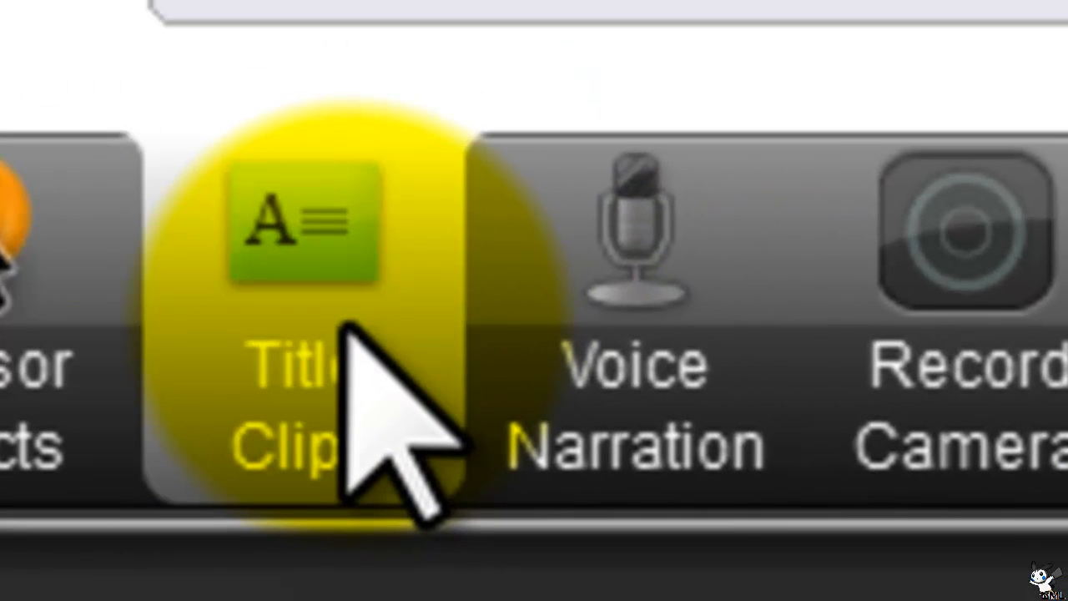
left_click(352, 334)
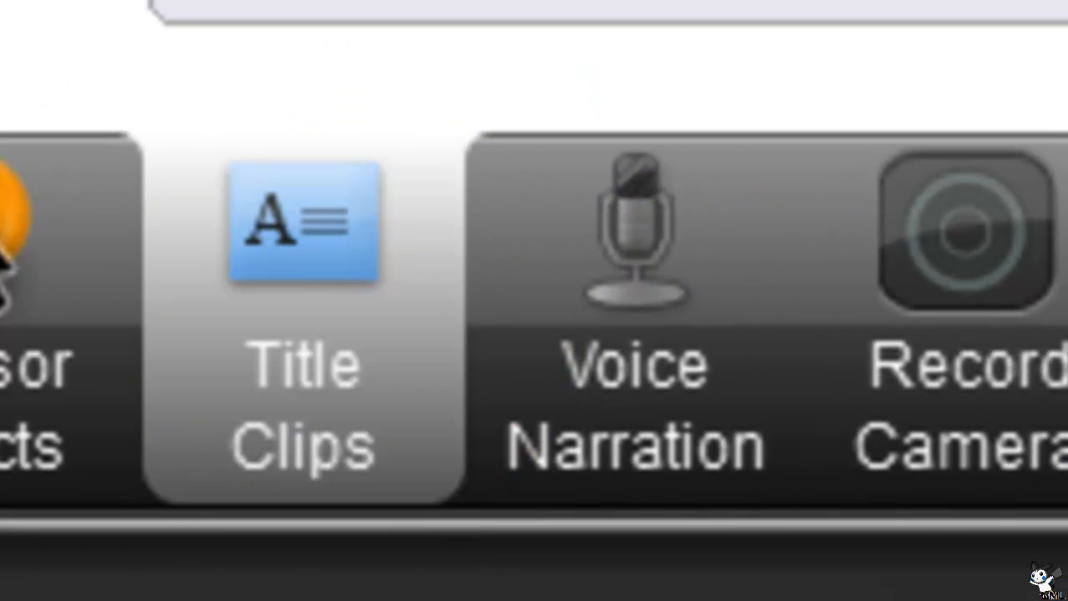
- Record a short voice narration on the Audio 2 track and save it as lol in the Videos library
left_click(641, 392)
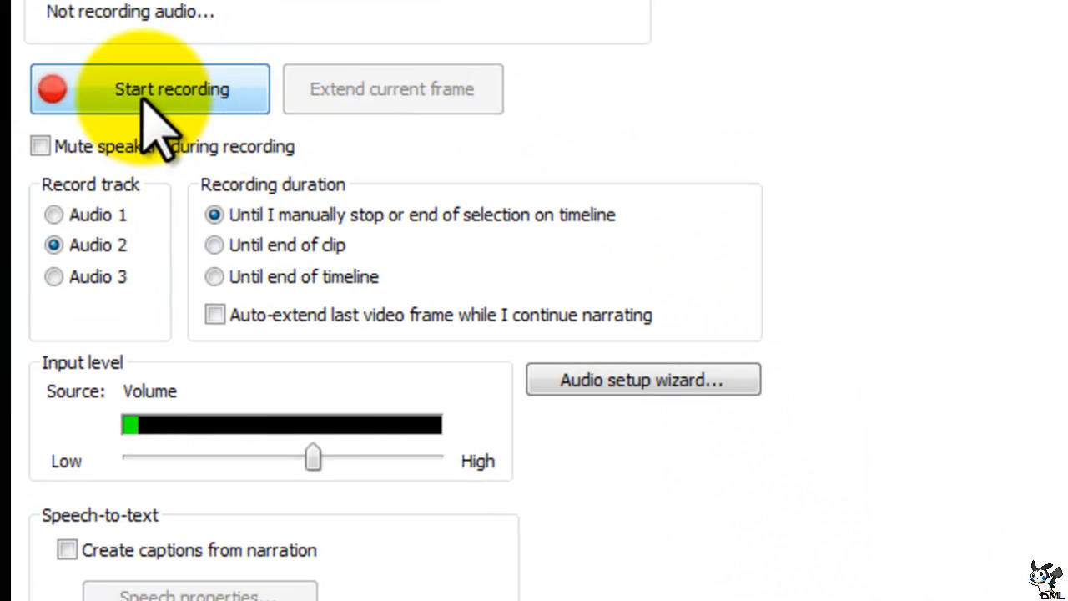
left_click(143, 90)
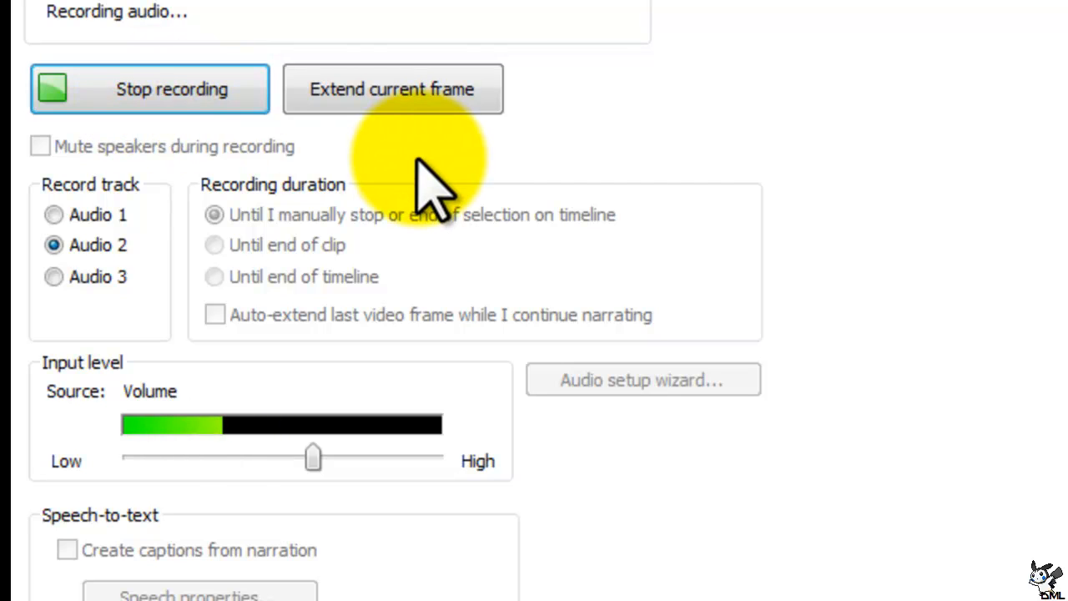
left_click(192, 107)
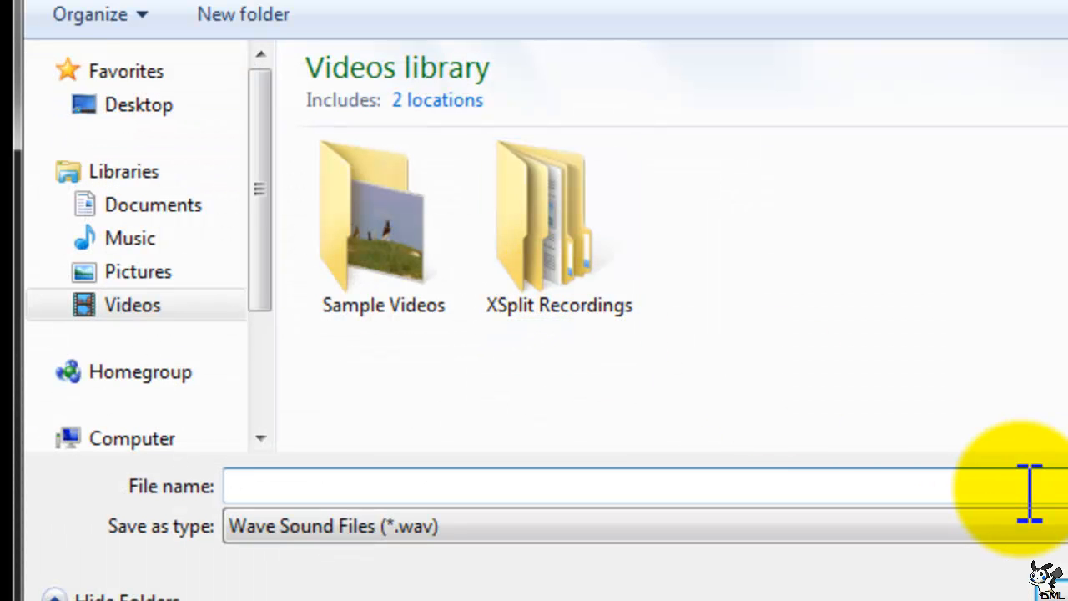
type("lol")
key("Return")
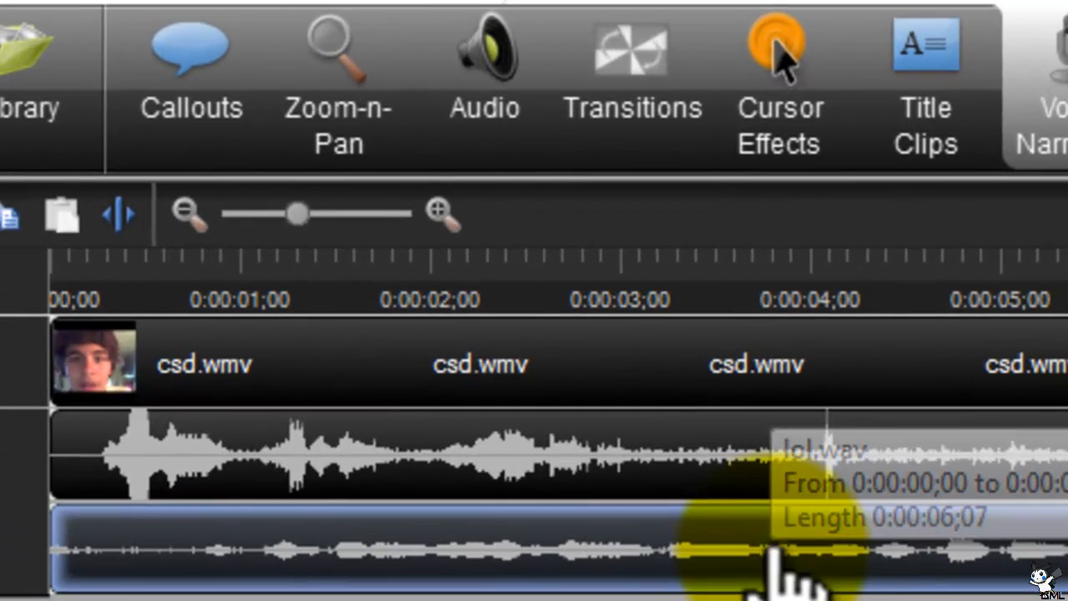
- Apply a fade in and fade out to the timeline audio and delete the narration clip from Audio 2
left_click(751, 484)
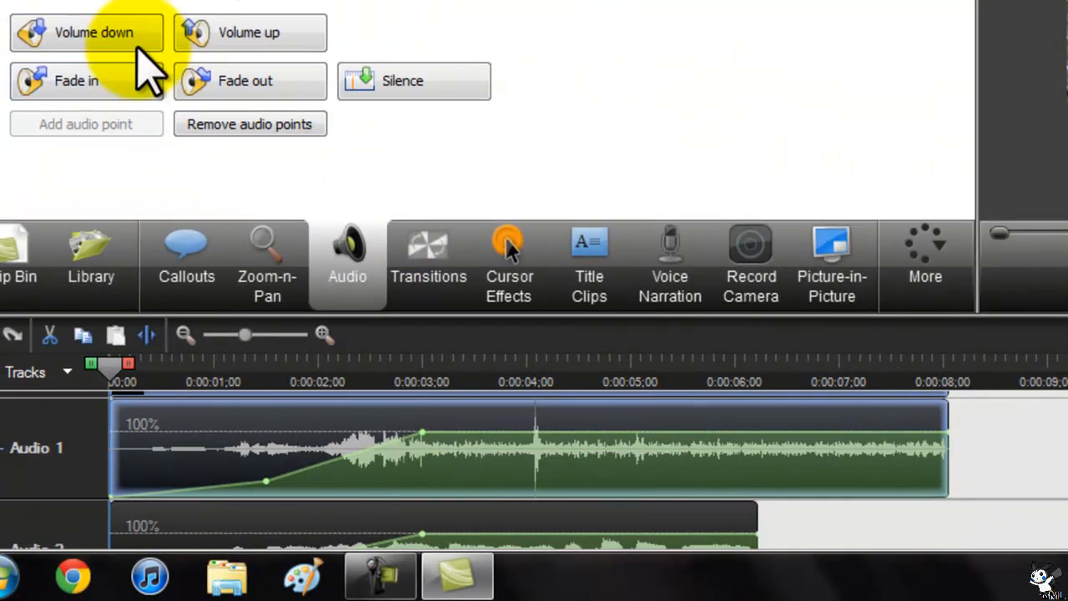
left_click(200, 80)
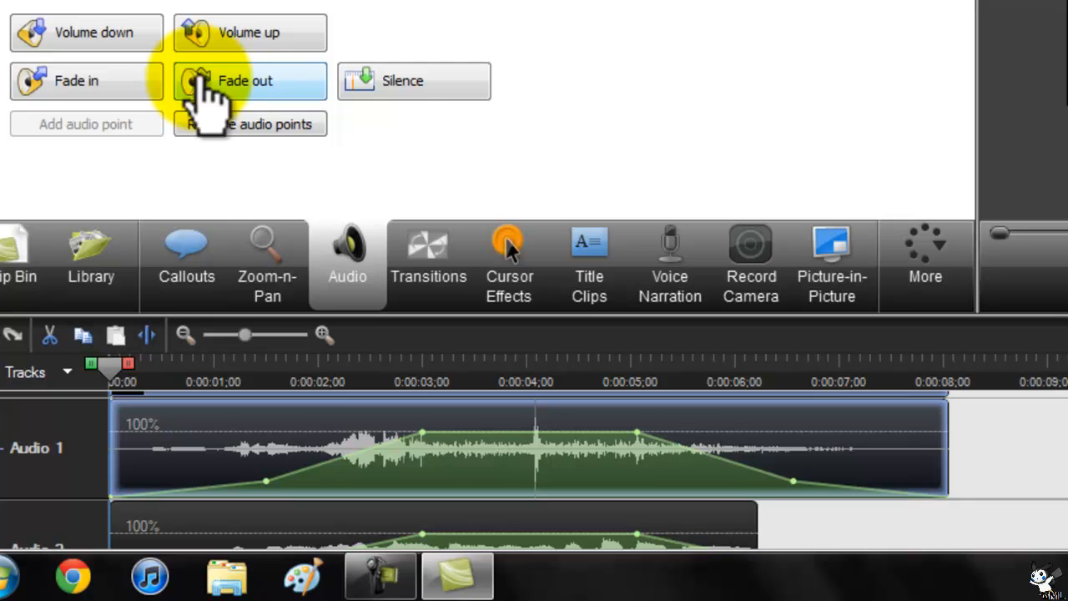
left_click(598, 520)
key("Delete")
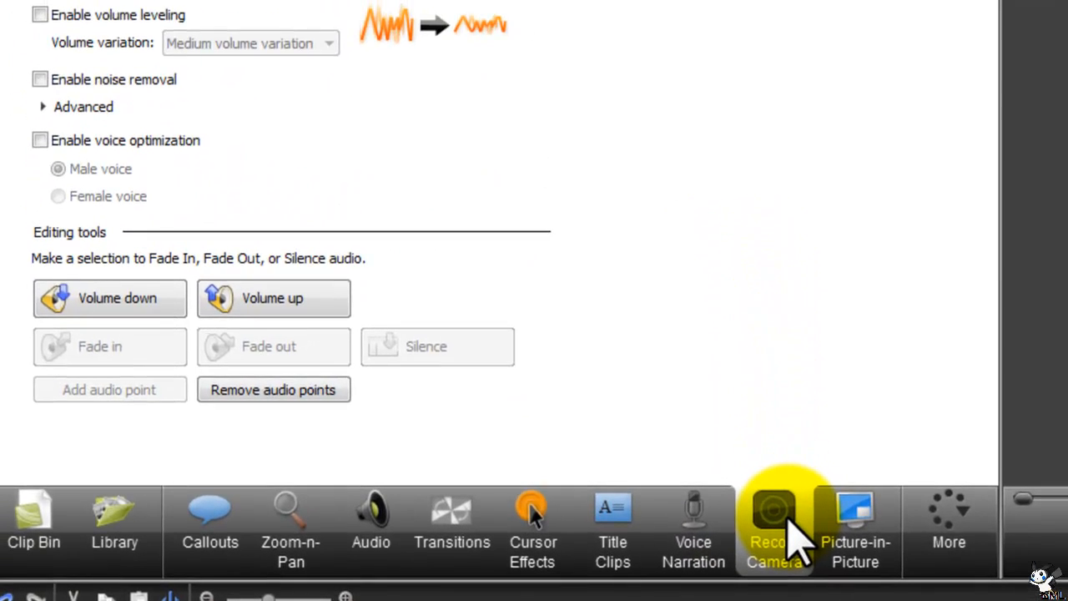
- View the camera recording and picture-in-picture options, and close the media import dialog
left_click(772, 301)
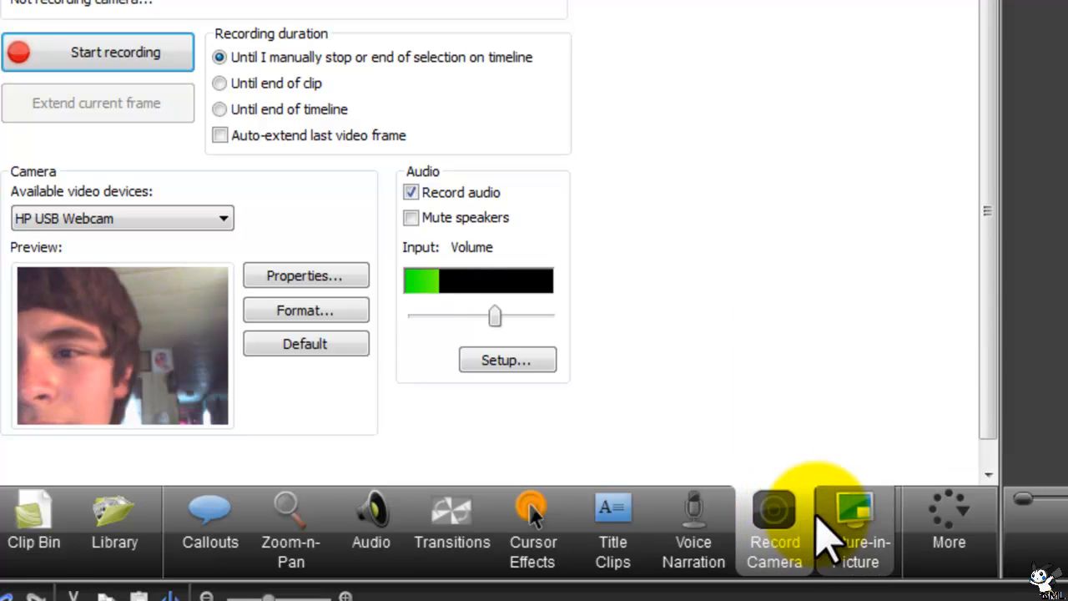
left_click(855, 534)
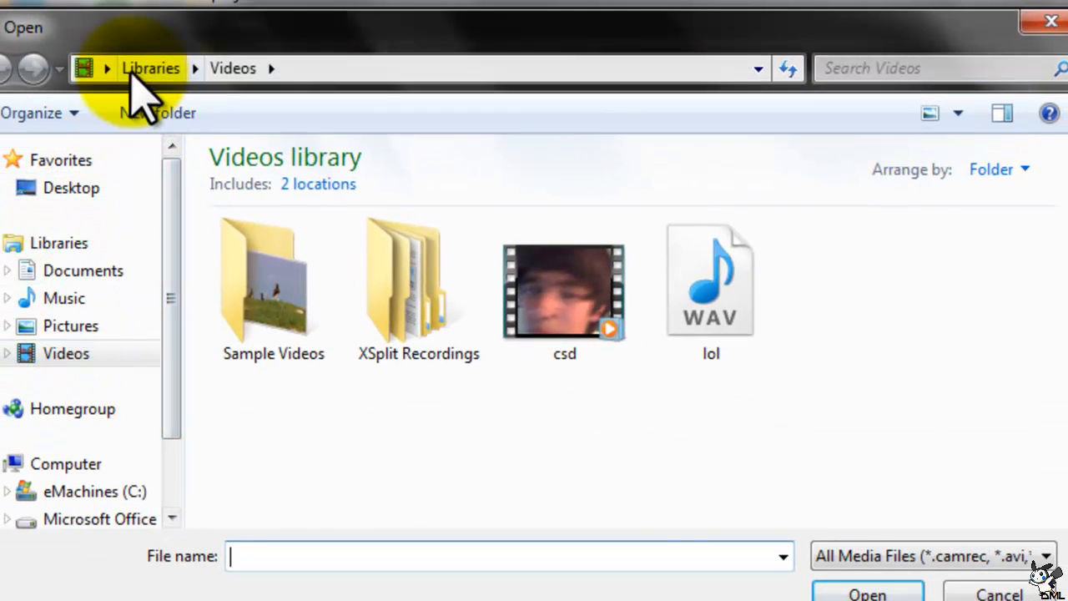
left_click(105, 69)
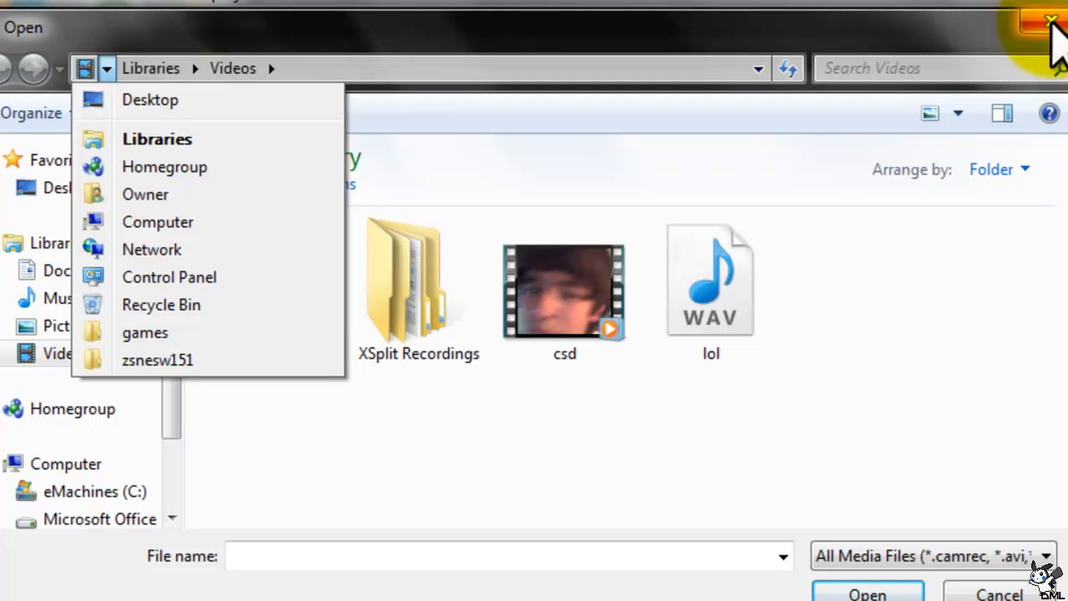
left_click(1050, 25)
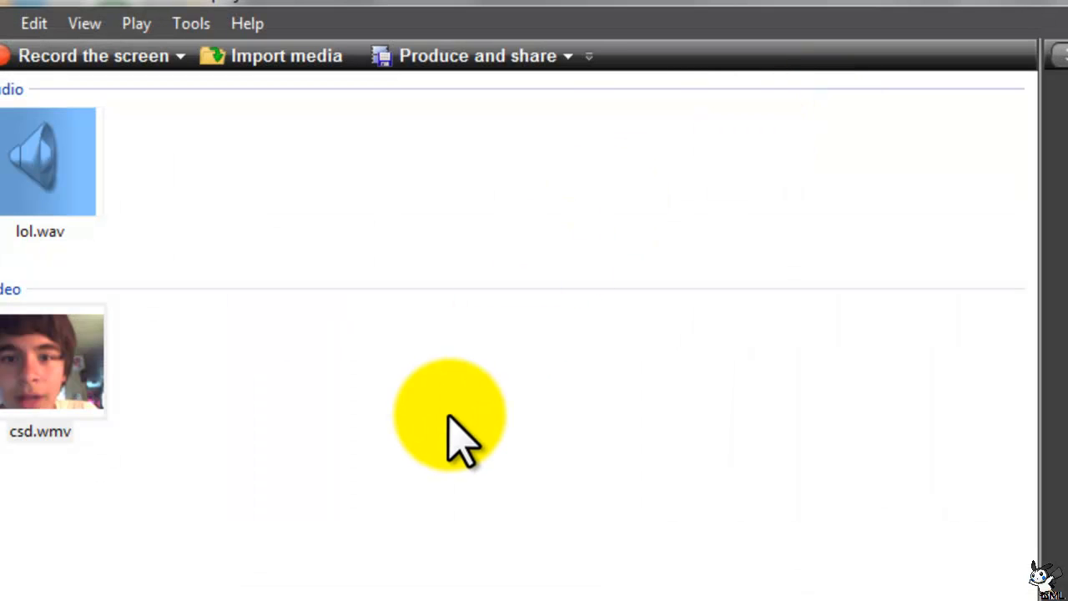
- Open the media import dialog and browse to the DONE folder inside Downloads > MOOSIK
left_click(237, 57)
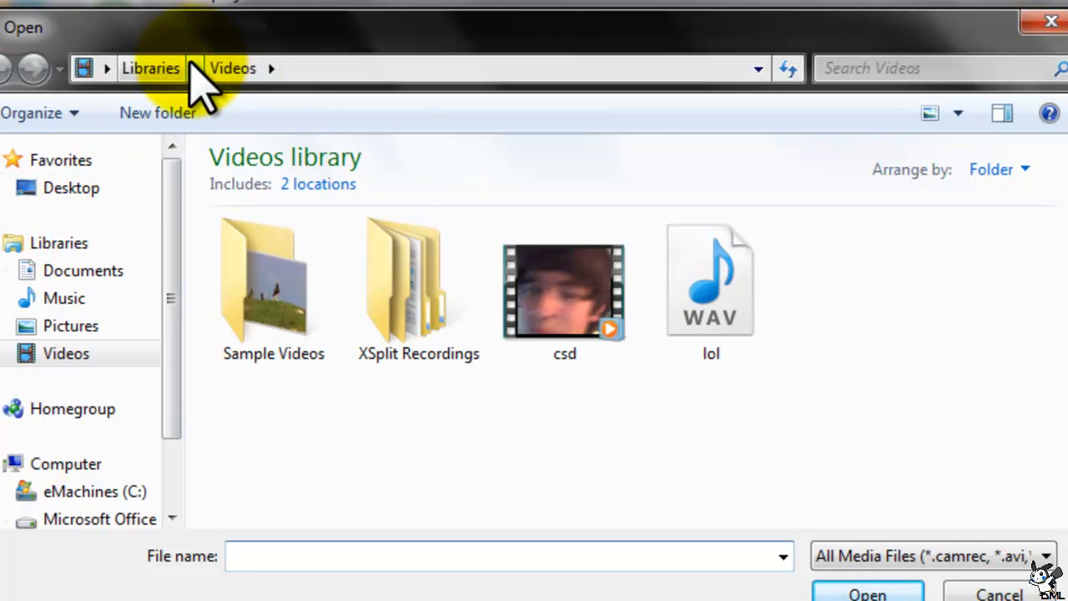
left_click(195, 69)
left_click(254, 103)
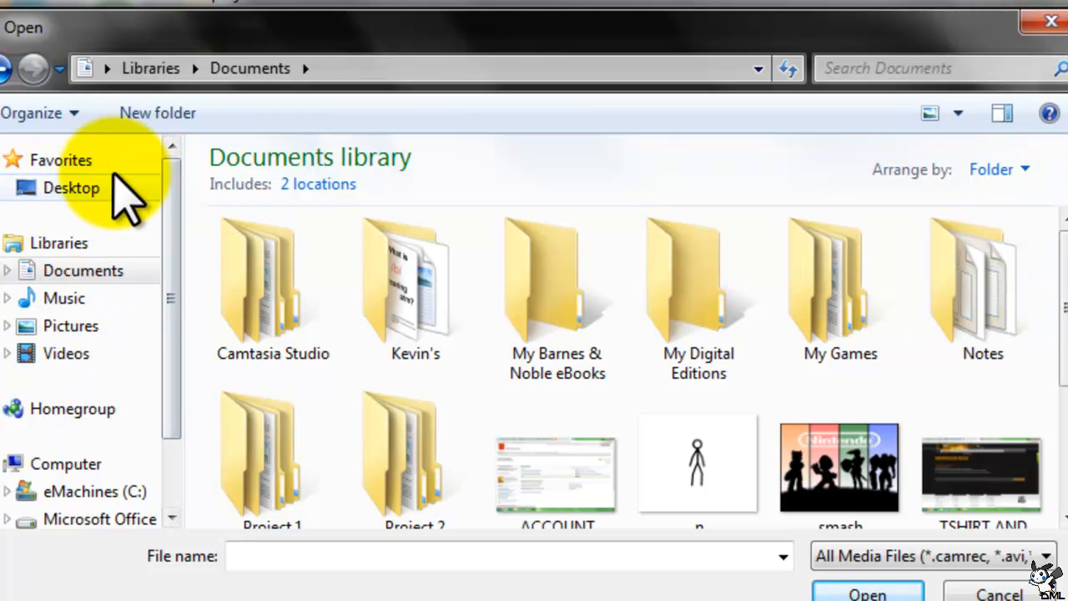
left_click(107, 68)
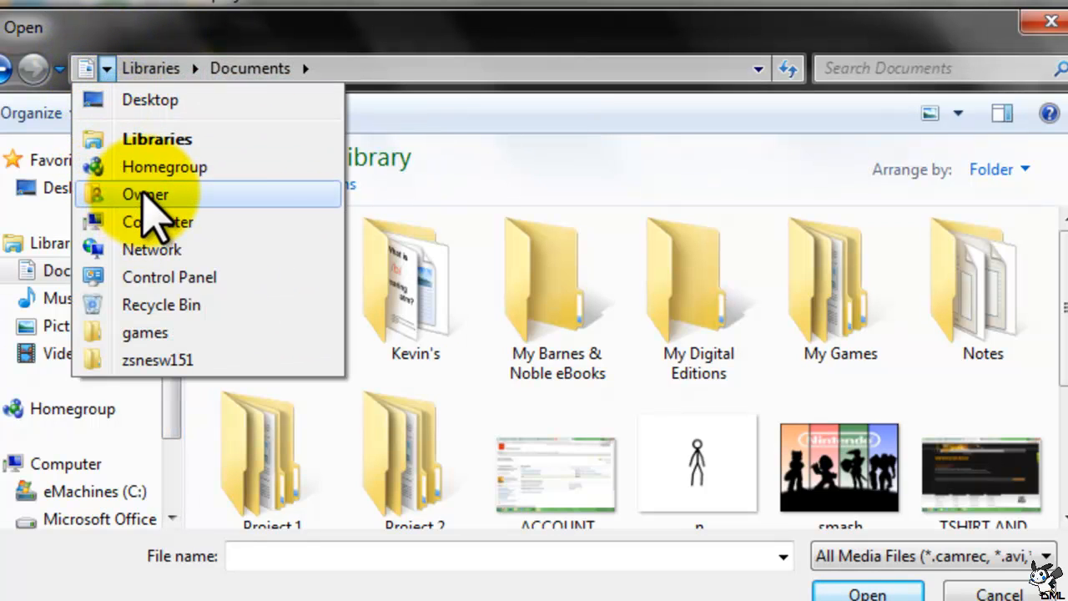
left_click(142, 194)
double_click(472, 190)
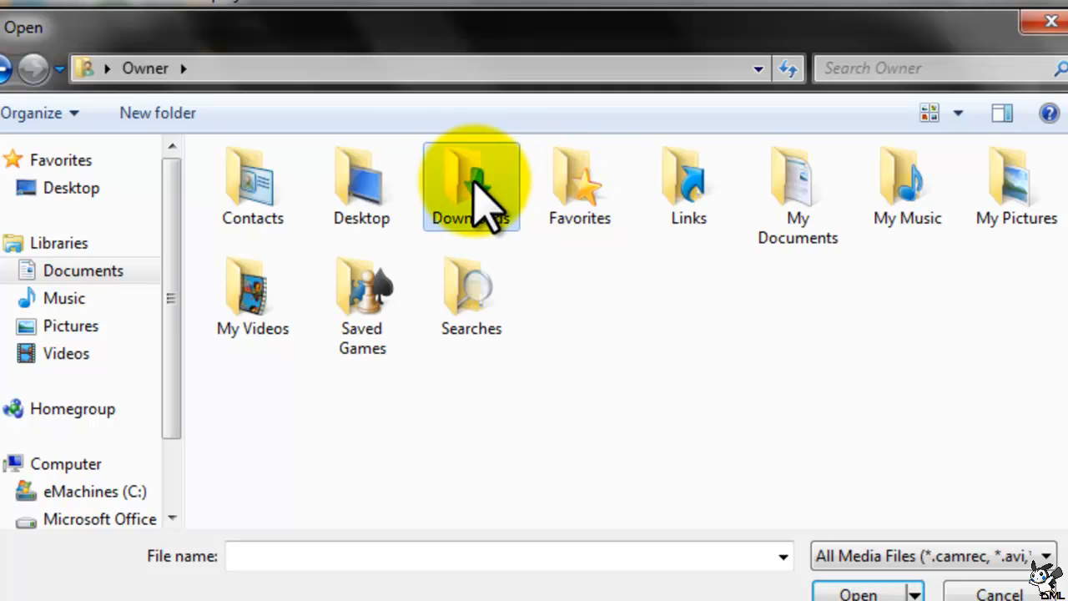
double_click(680, 230)
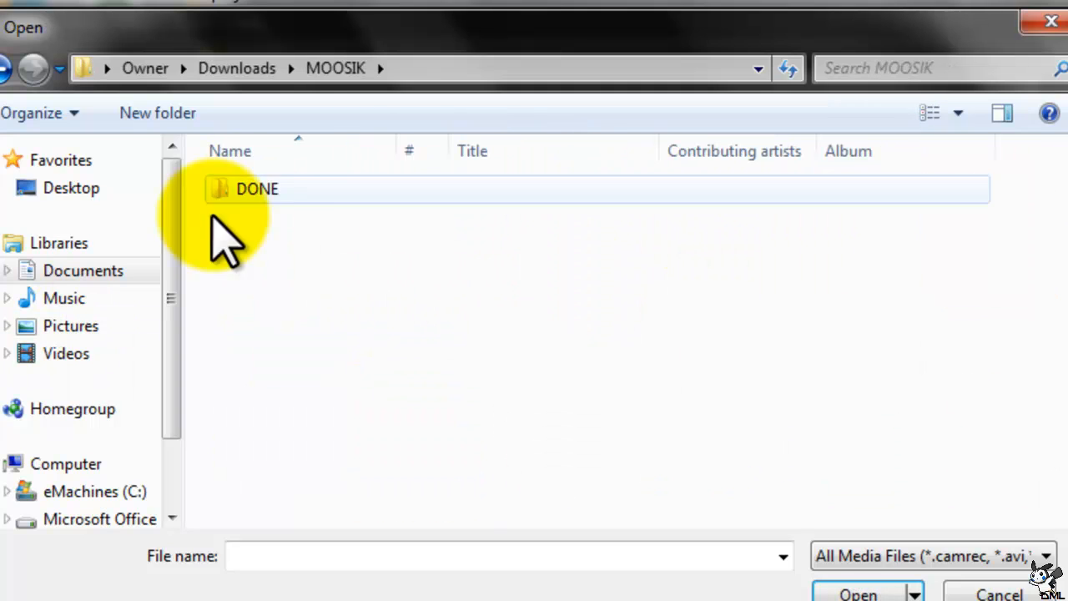
double_click(294, 185)
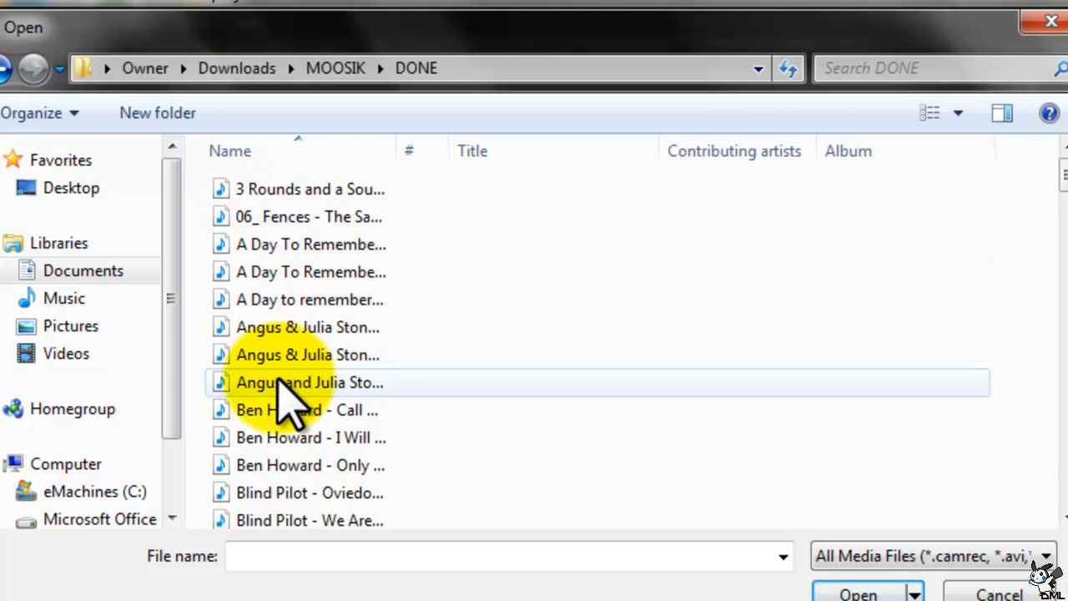
- Try to import the song Ben Howard - I Will Be Blessed from the DONE folder
left_click(305, 330)
left_click(338, 301)
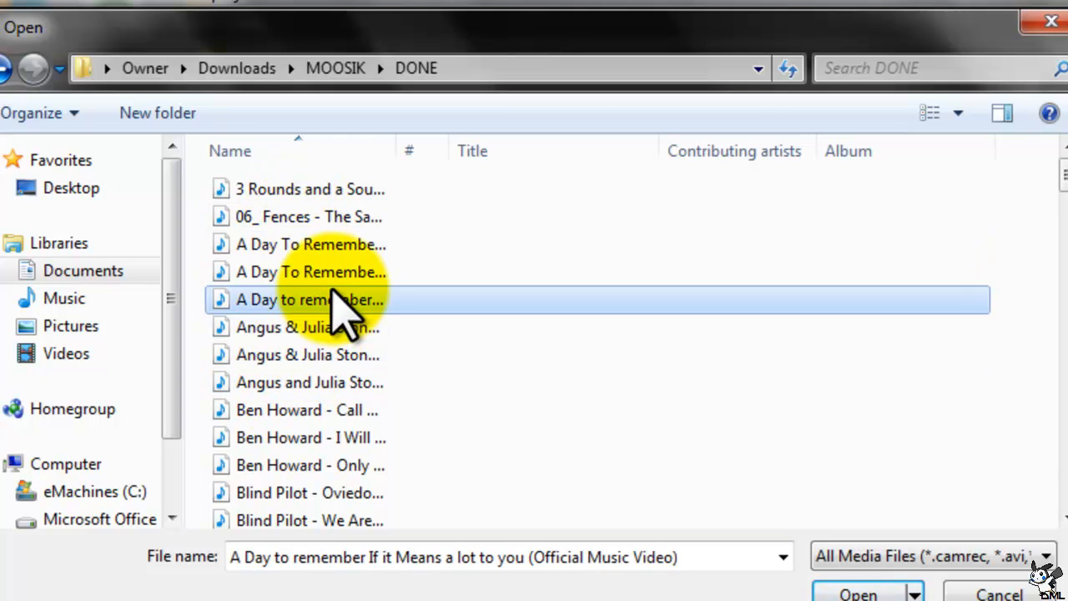
left_click(348, 272)
left_click(338, 244)
left_click(336, 436)
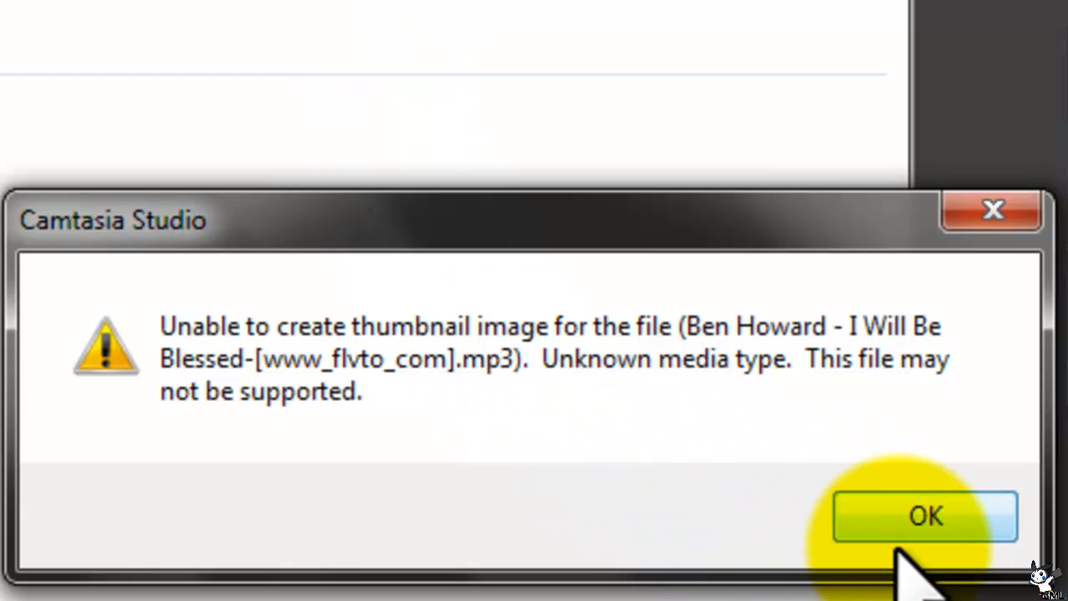
left_click(918, 529)
- Import the song A Day To Remember - All I Want from the DONE folder into the Clip Bin
key("ctrl+i")
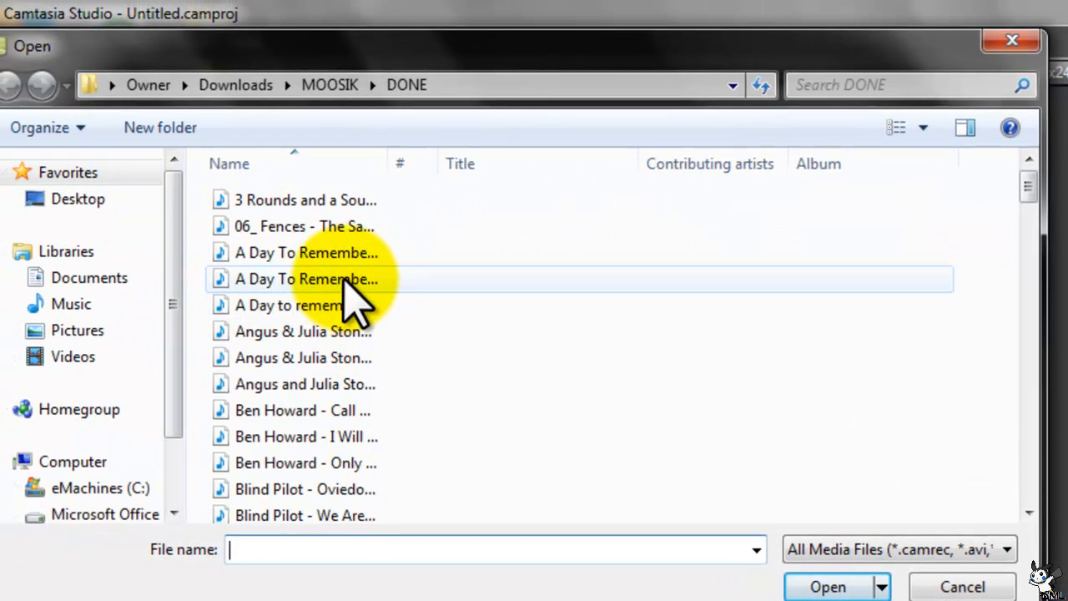
left_click(351, 280)
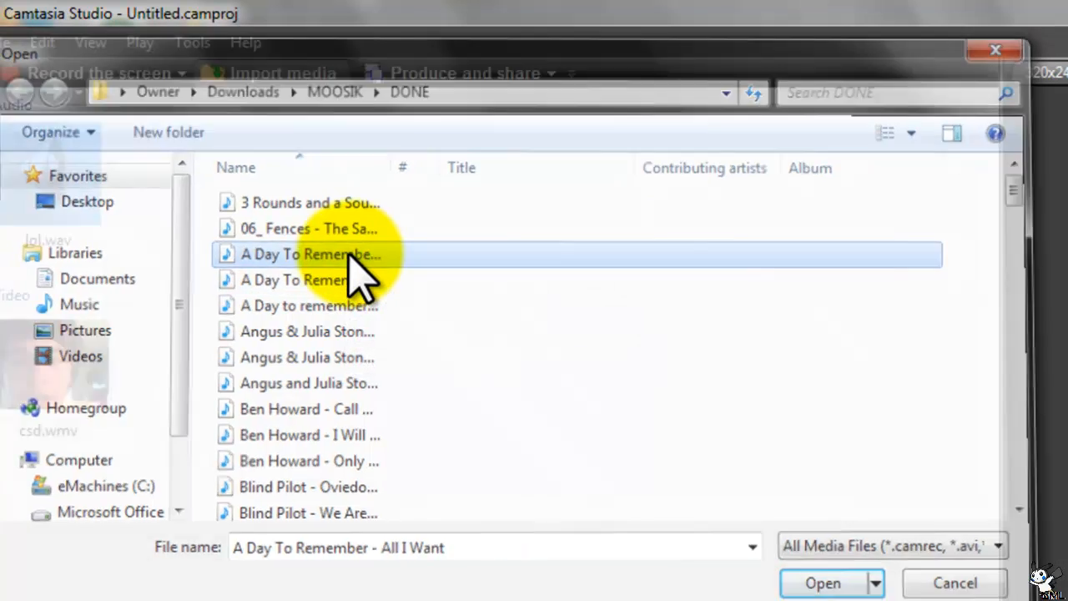
double_click(350, 252)
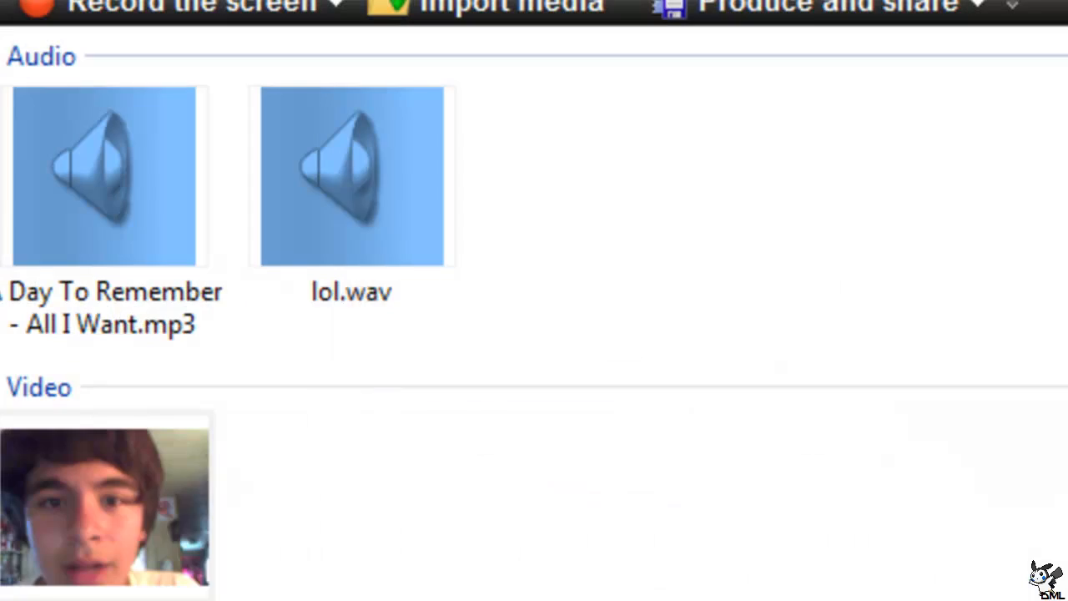
- Place csd.wmv at the start of the PIP track and dismiss the Windows color scheme prompt
left_click(131, 464)
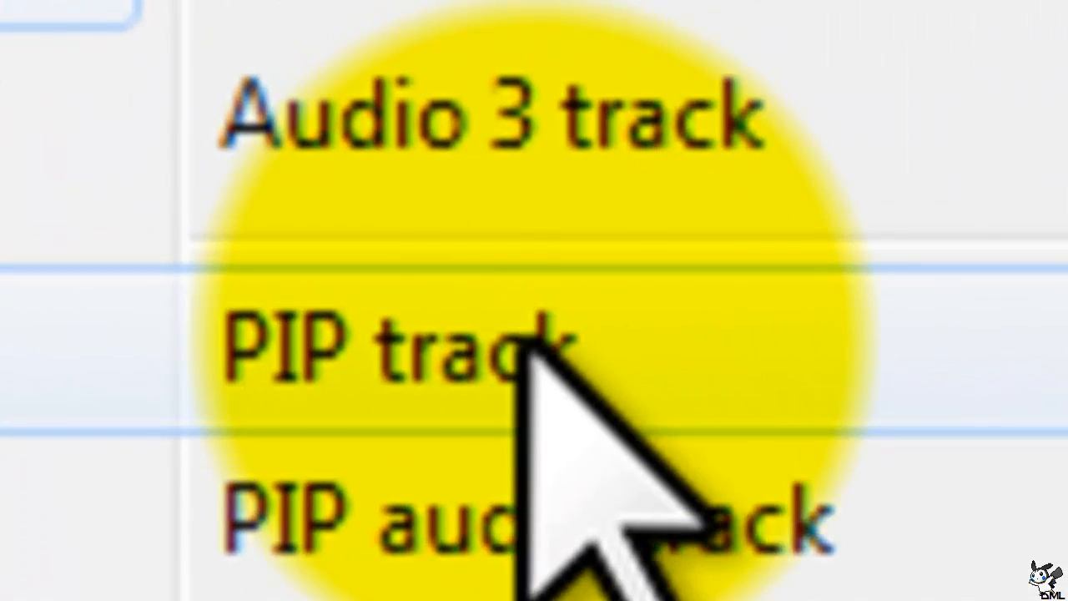
left_click(167, 234)
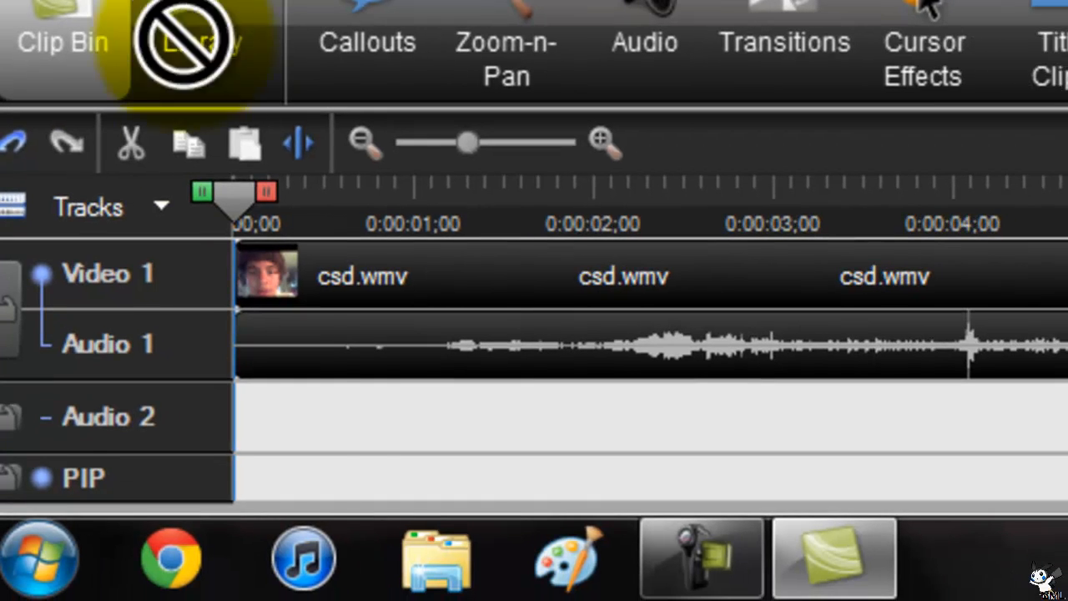
left_click_drag(175, 38, 235, 489)
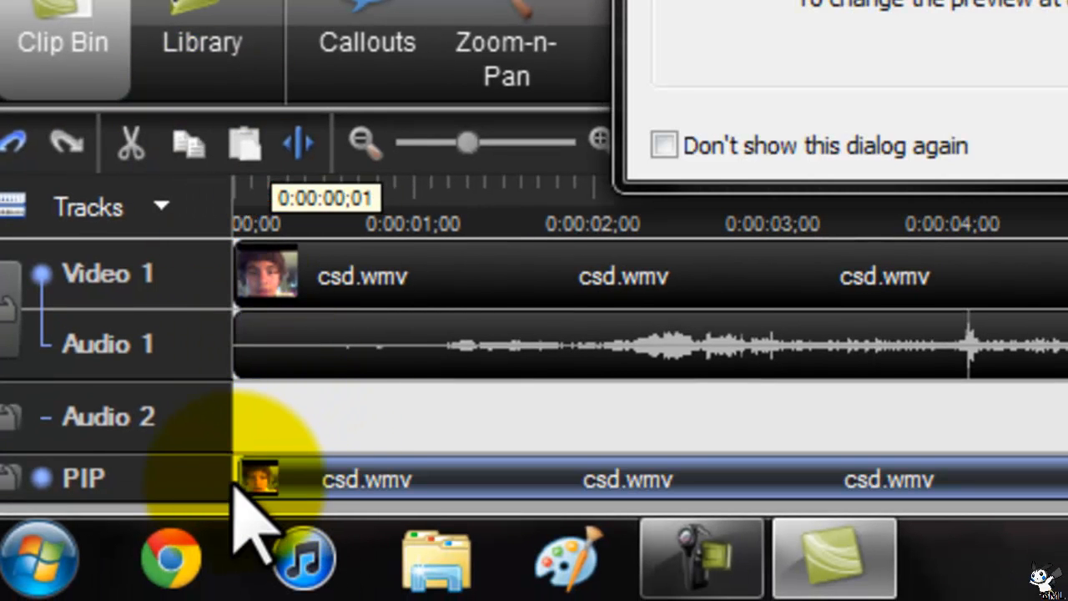
key("Return")
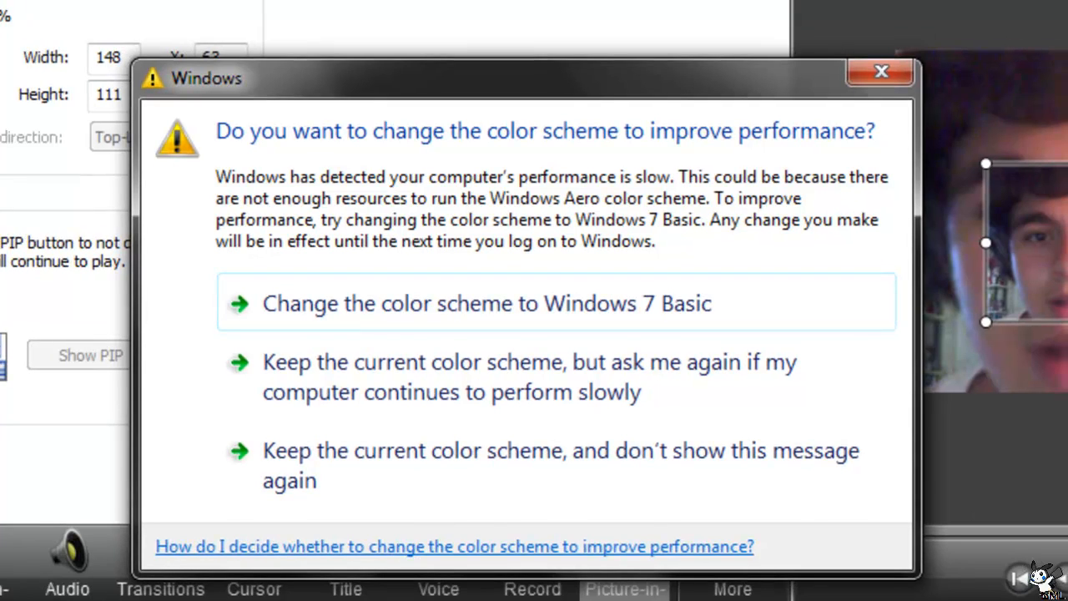
left_click(885, 71)
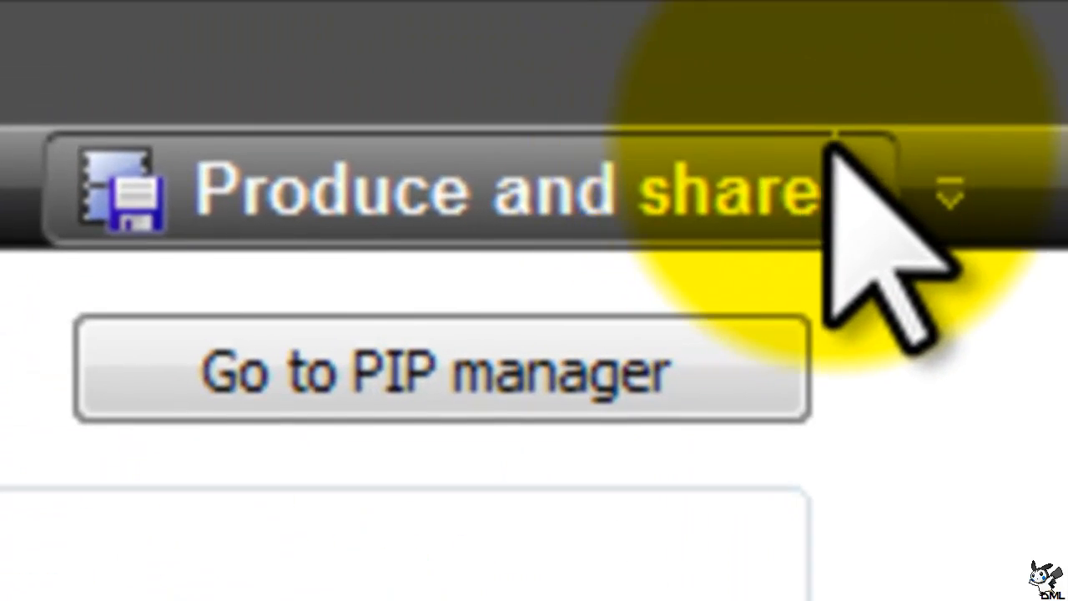
- Start producing the video with the Custom production settings preset and go through its encoding options
left_click(737, 126)
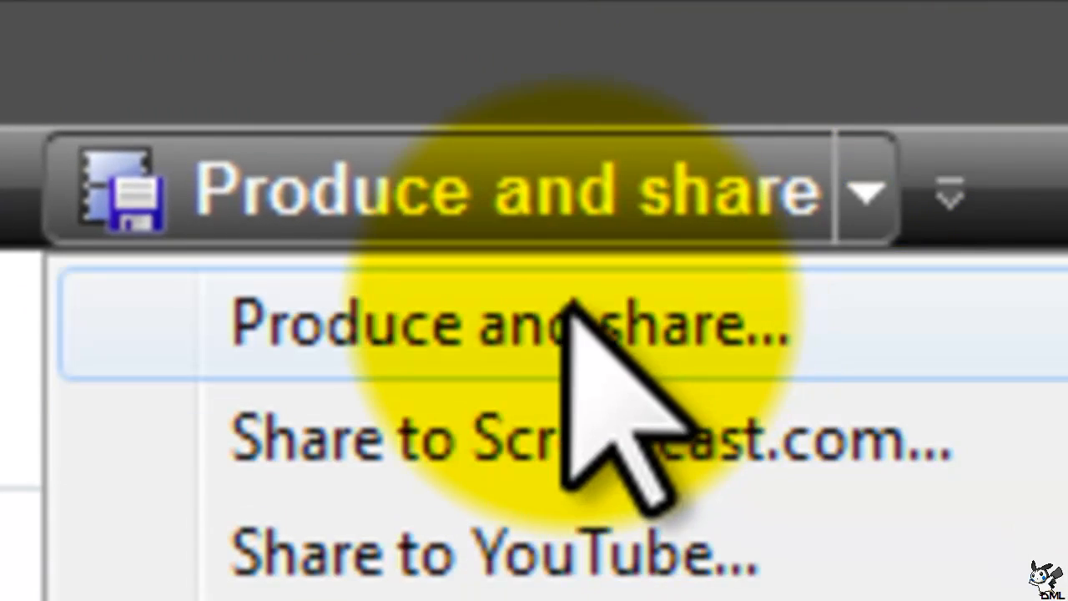
left_click(573, 313)
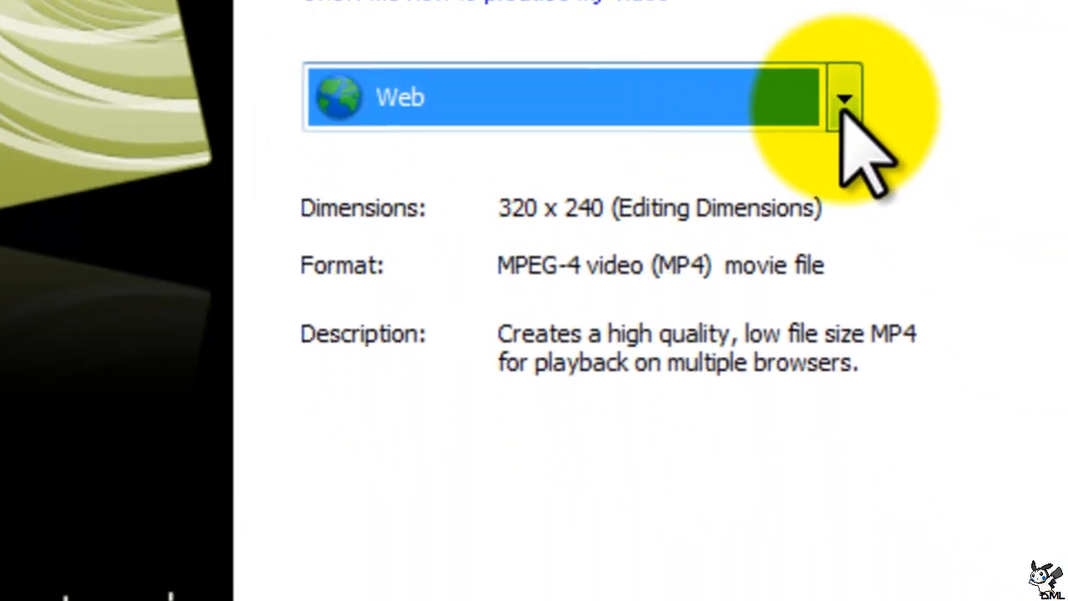
left_click(853, 200)
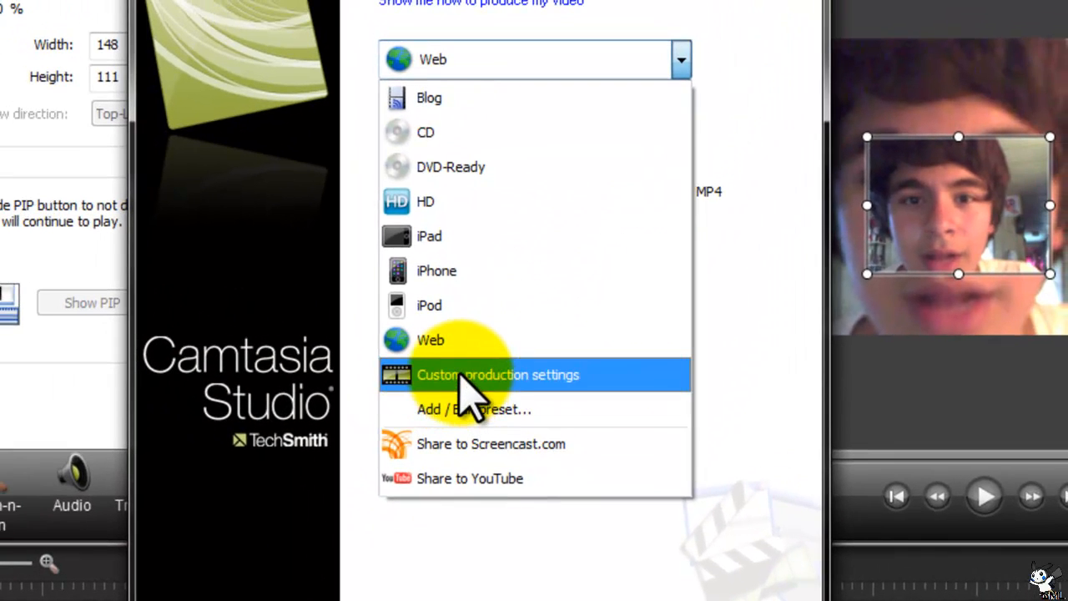
left_click(360, 197)
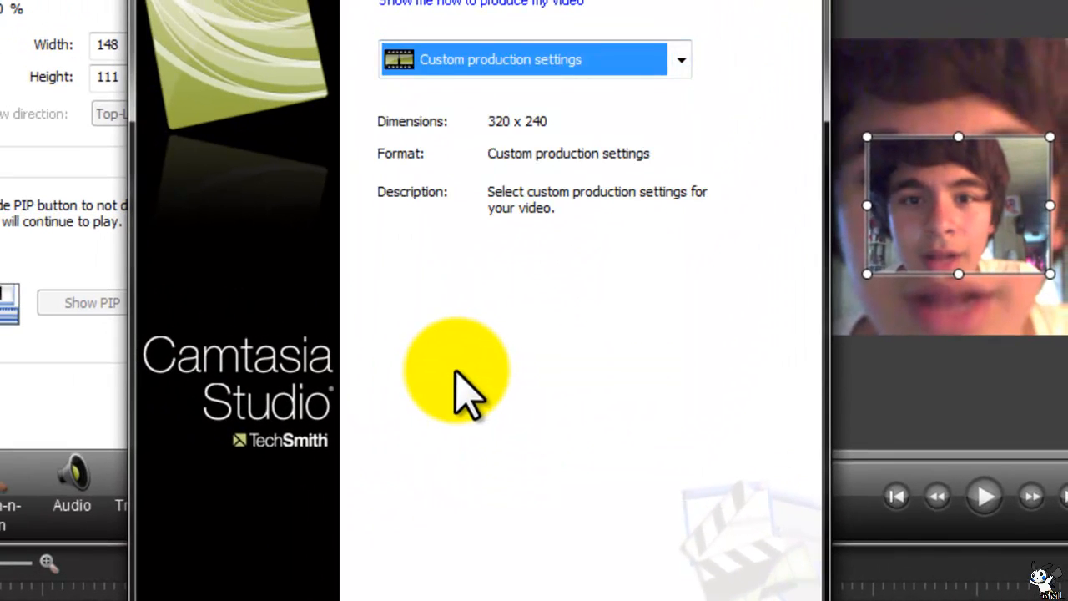
left_click(677, 61)
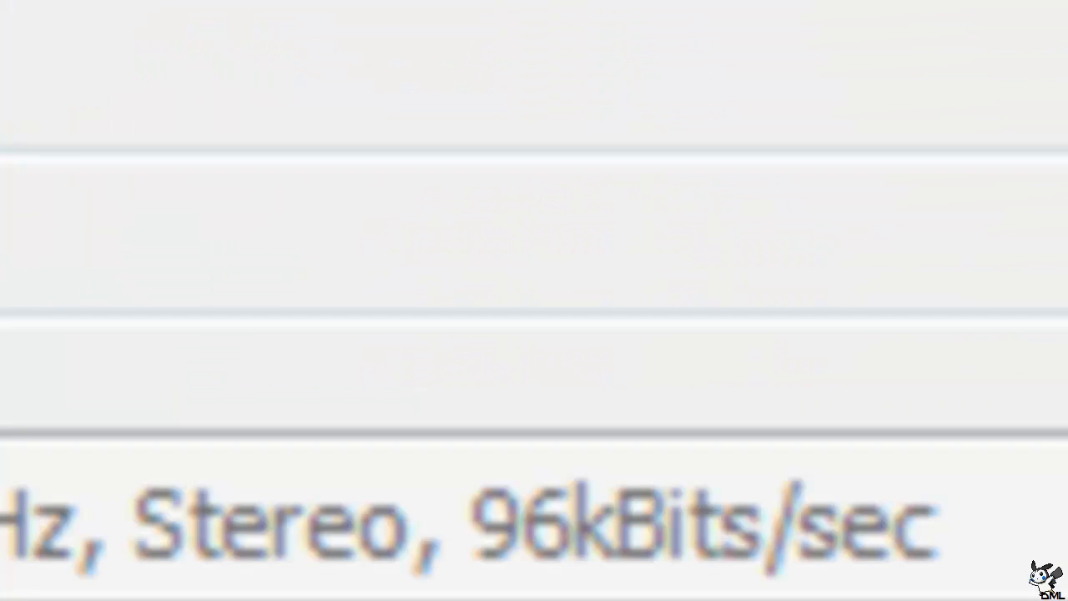
left_click(93, 36)
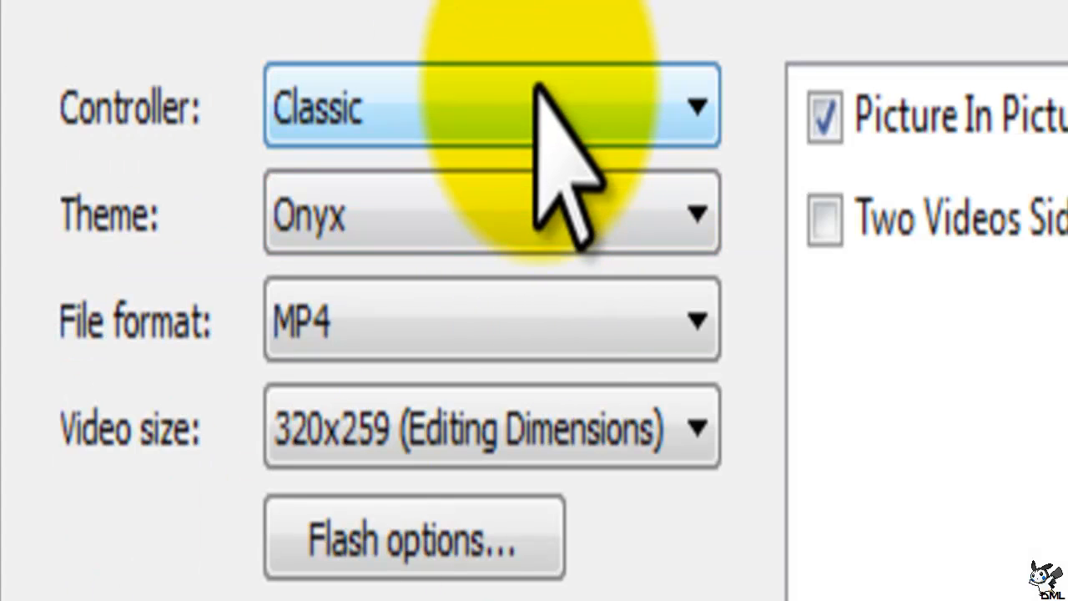
- Set the production controller to No Controls and switch the Picture In Picture option off and on again
left_click(544, 84)
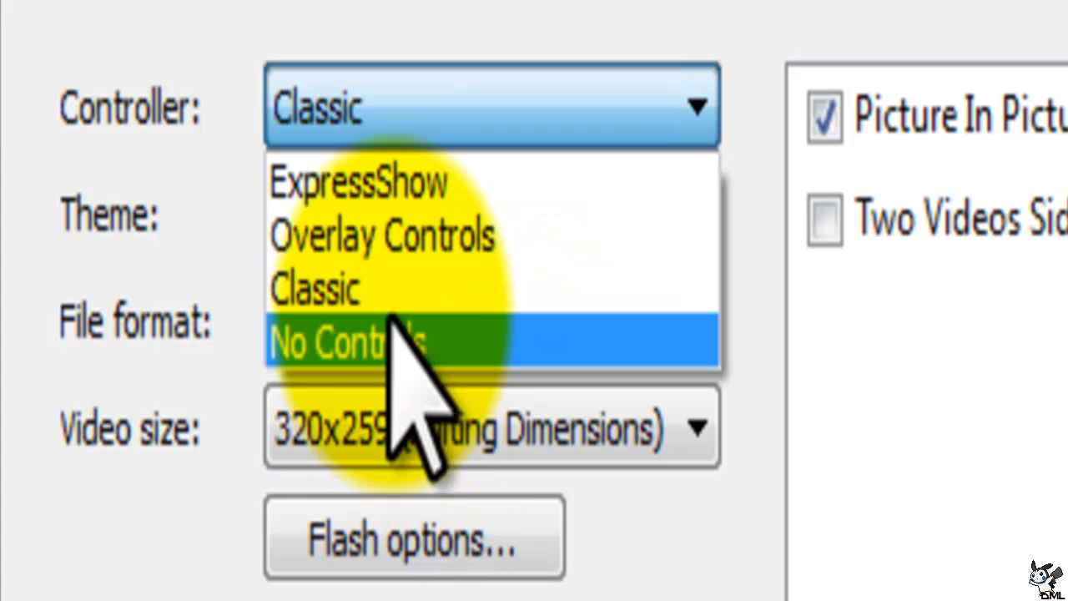
left_click(392, 329)
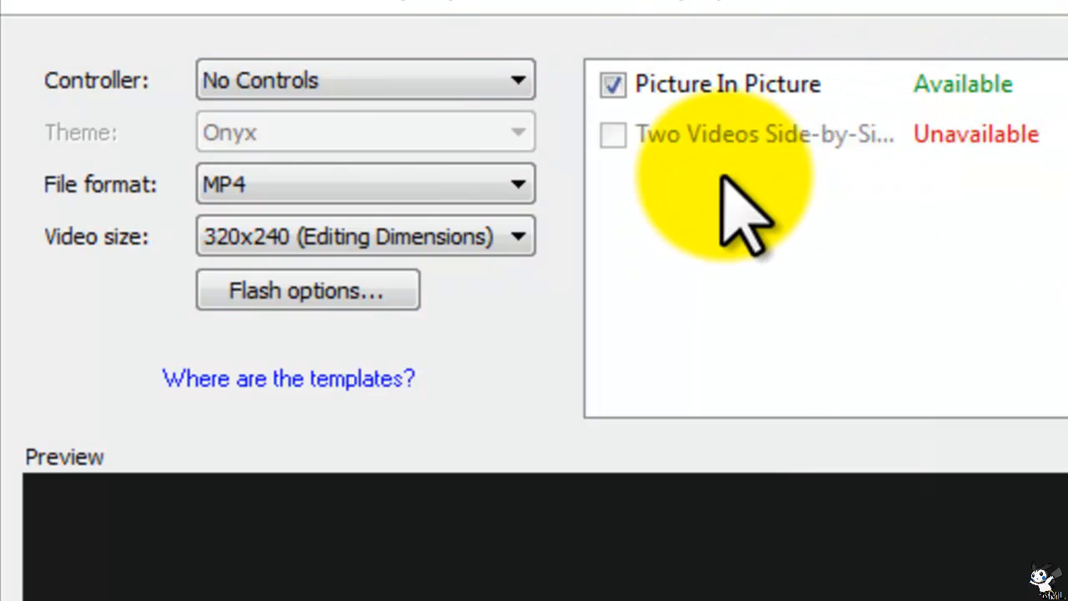
left_click(611, 89)
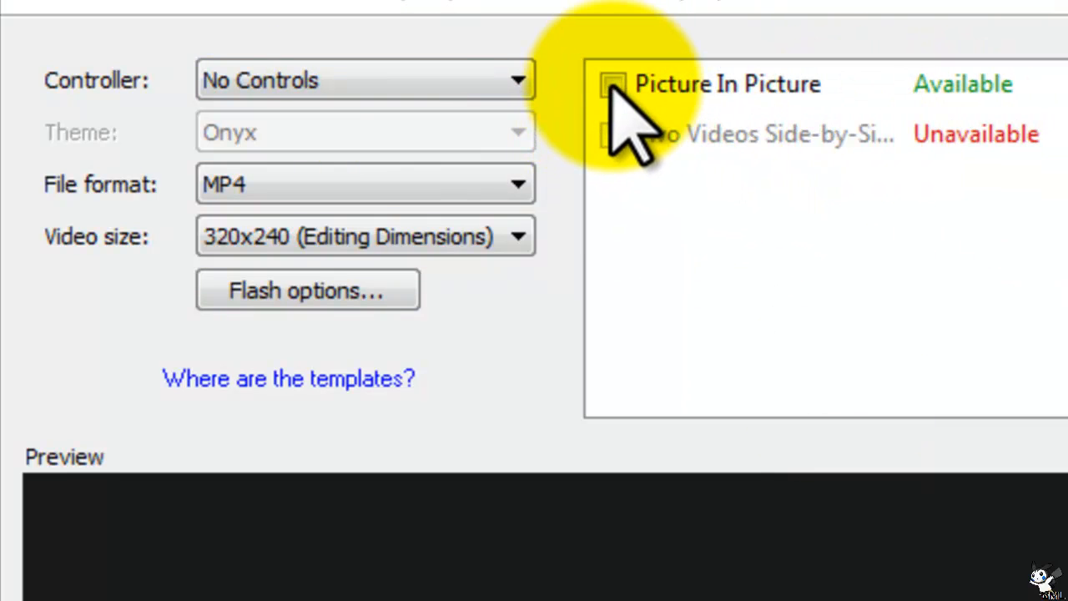
left_click(611, 86)
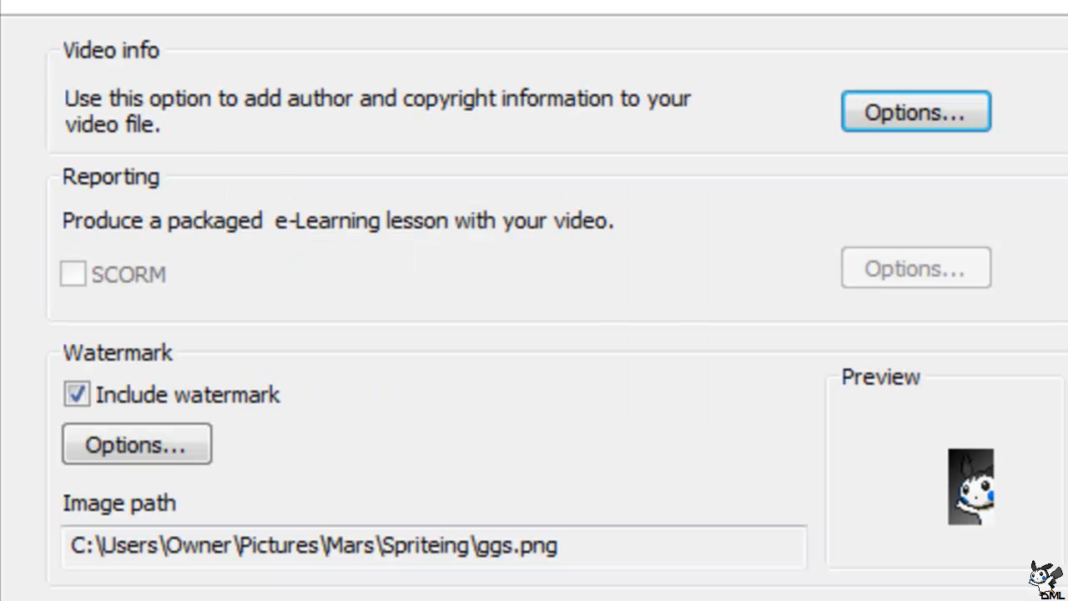
- Move the ggs.png watermark to the bottom-right corner of the video and accept the watermark options
left_click(120, 437)
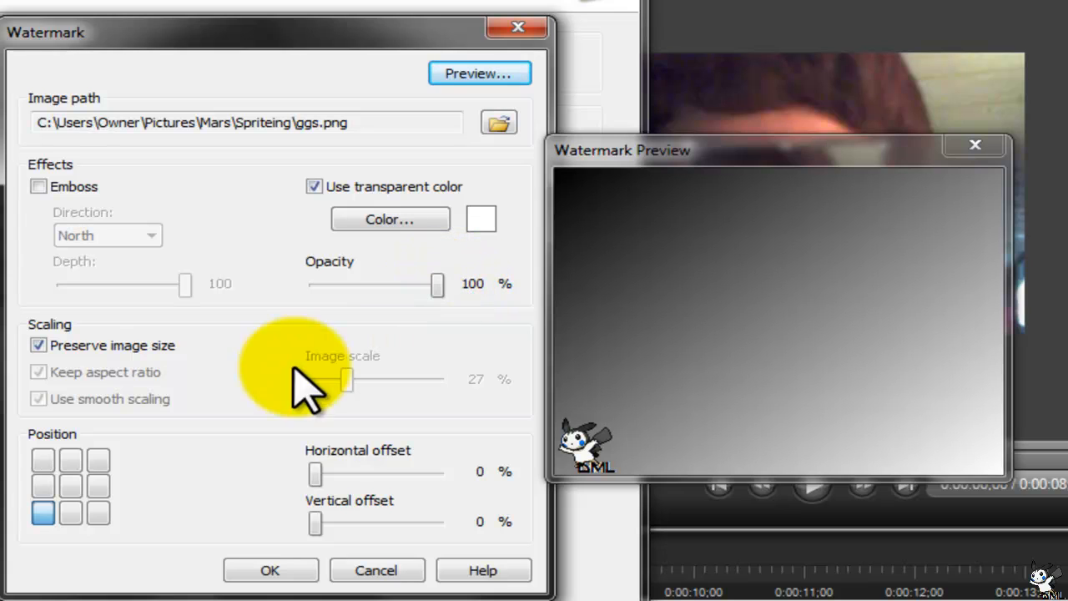
left_click(71, 486)
left_click(99, 512)
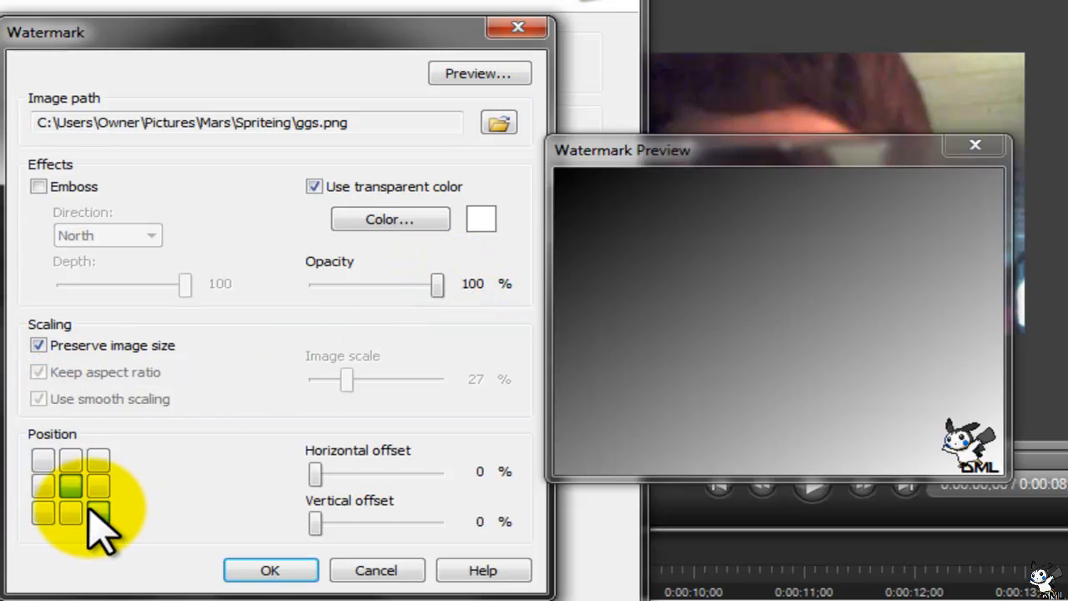
left_click(271, 570)
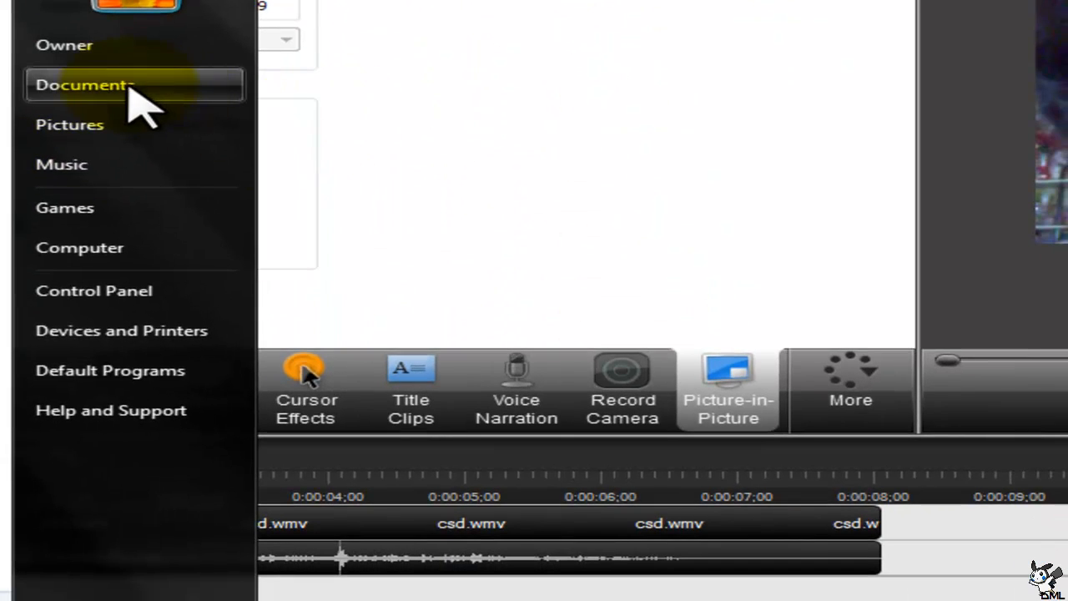
- Open the Windows Documents library and delete the stick-figure image file n
left_click(131, 100)
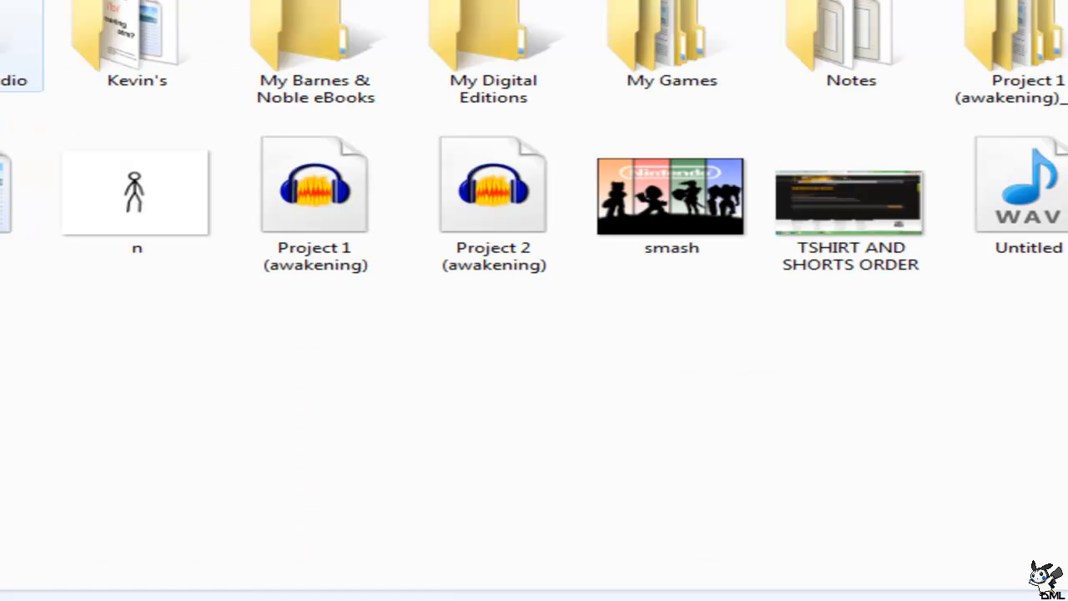
left_click(157, 183)
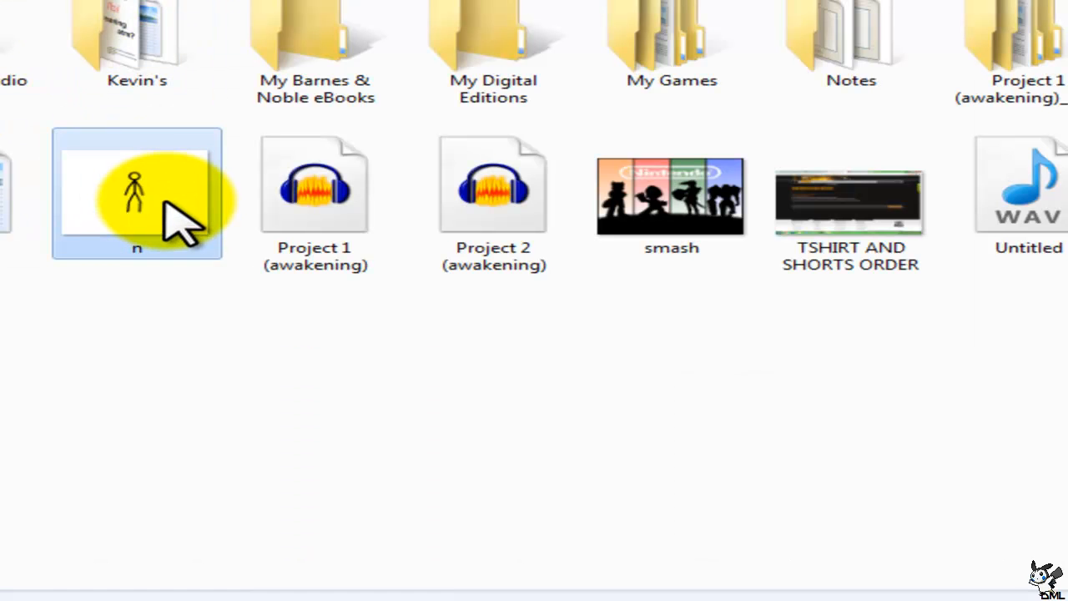
key("Delete")
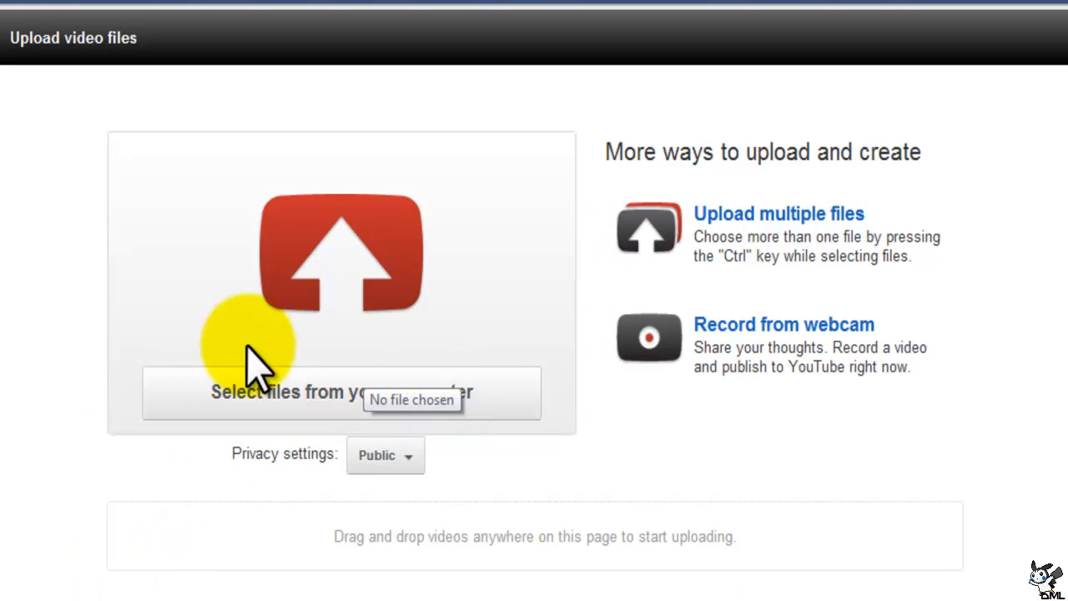
- On the YouTube upload page, browse into the Camtasia Studio documents folder and select the sidjgojs video for upload
left_click(401, 390)
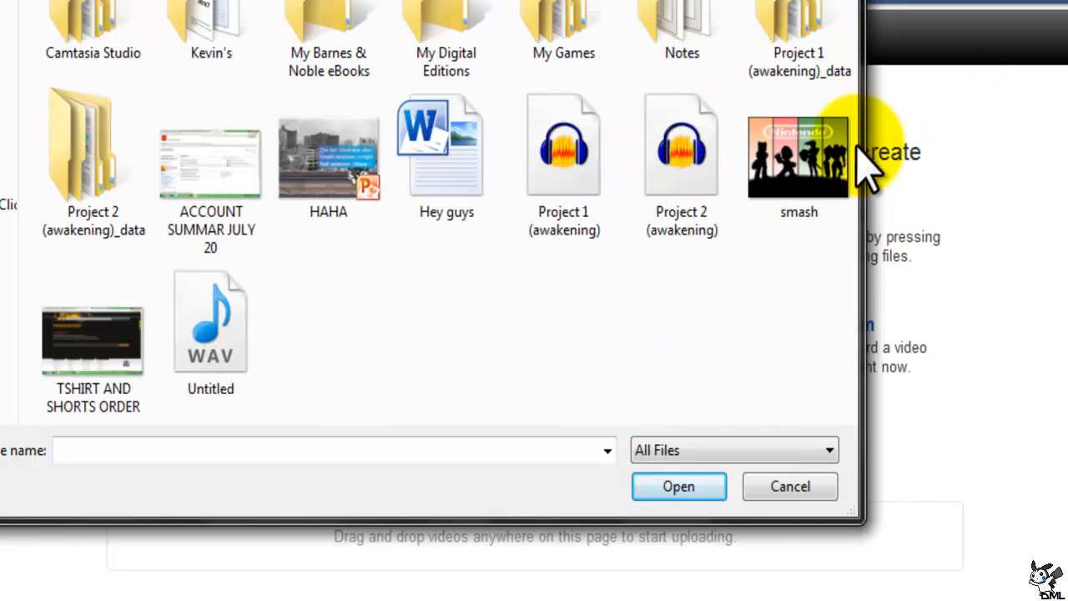
double_click(109, 33)
double_click(550, 29)
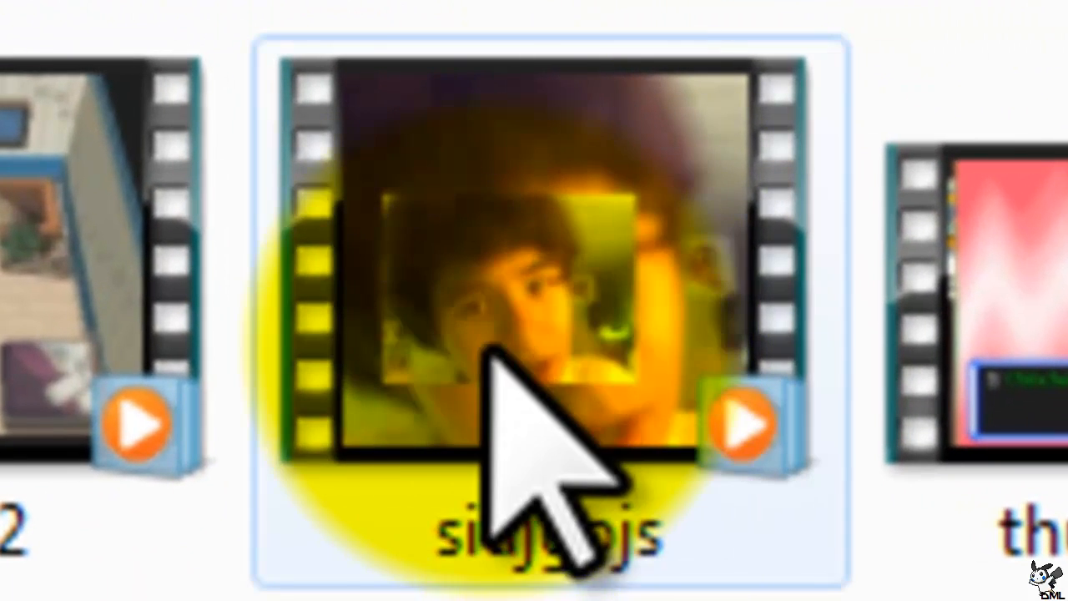
left_click(552, 286)
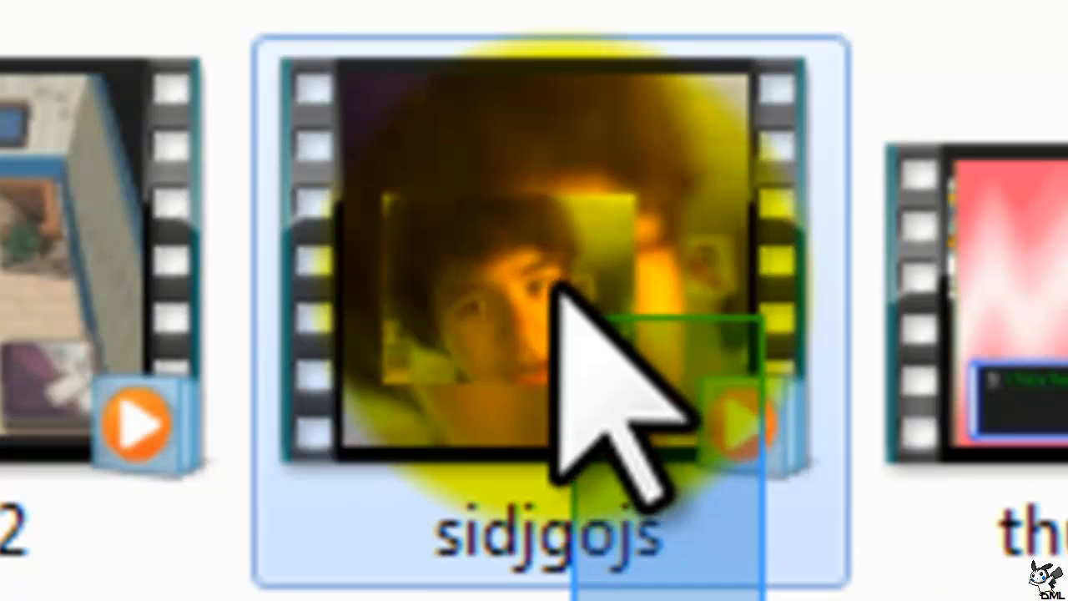
- Start uploading the sidjgojs video and set its privacy to Private
double_click(546, 266)
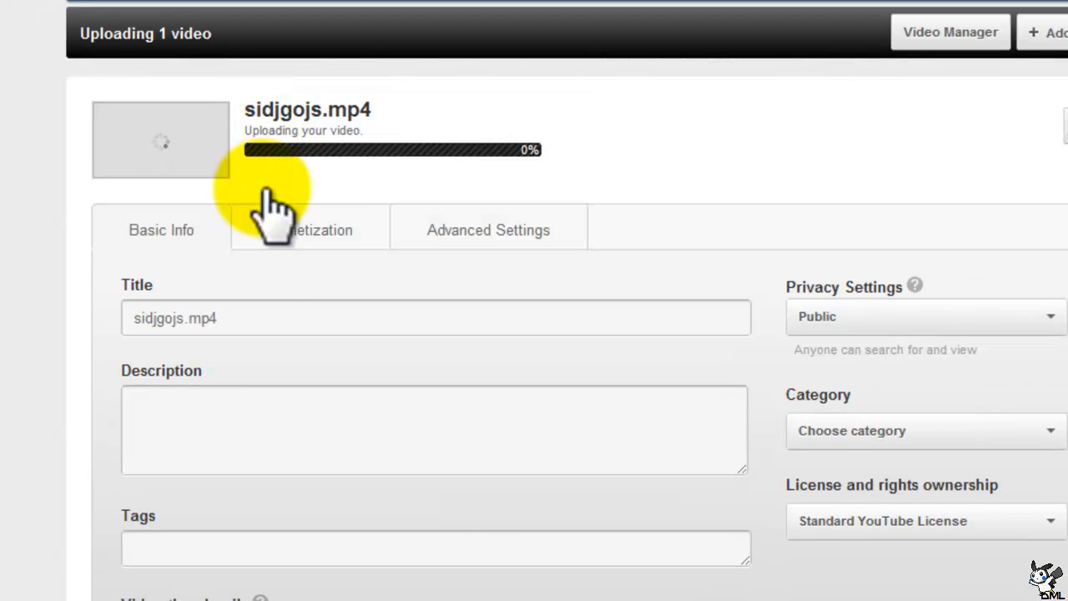
left_click(1019, 317)
left_click(839, 382)
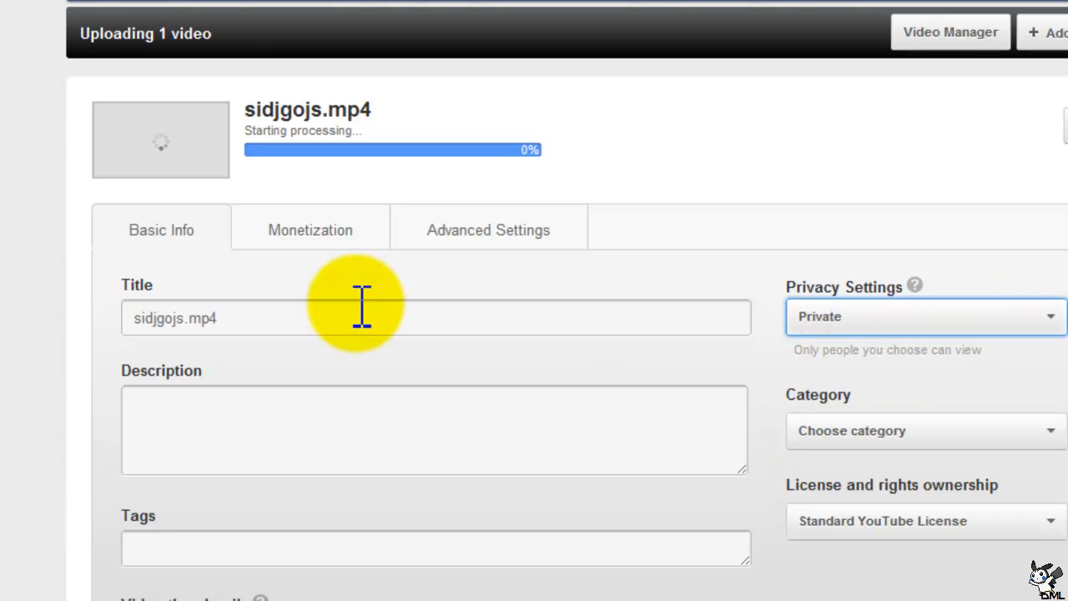
- Replace the uploaded video's title with TUTOR VID
left_click(352, 324)
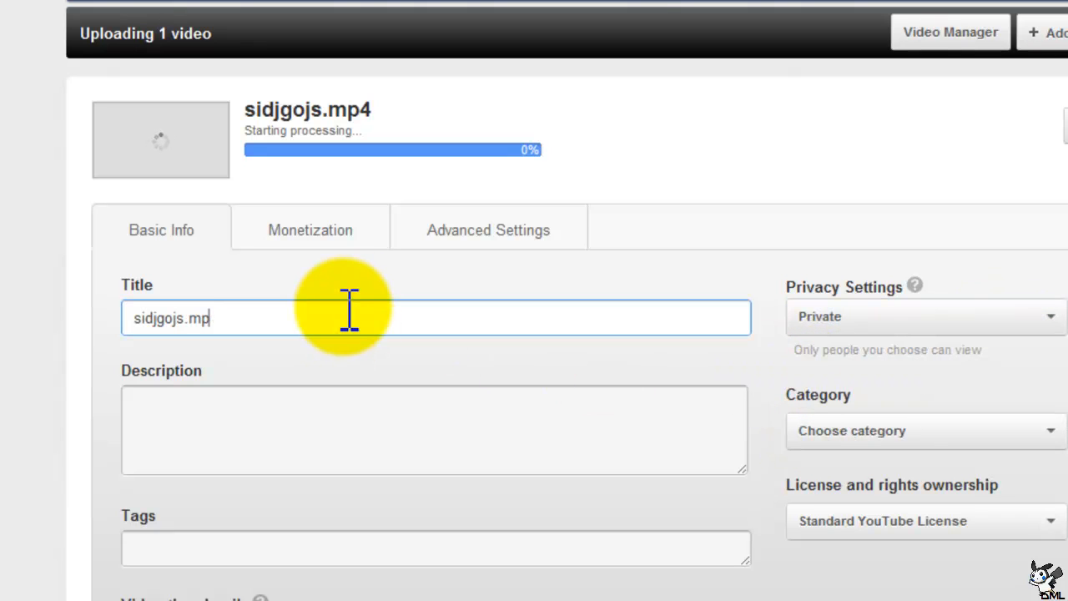
key("BackSpace")
key("BackSpace")
key("BackSpace")
key("BackSpace")
key("BackSpace")
key("BackSpace")
key("BackSpace")
key("BackSpace")
key("BackSpace")
key("BackSpace")
type("TUR")
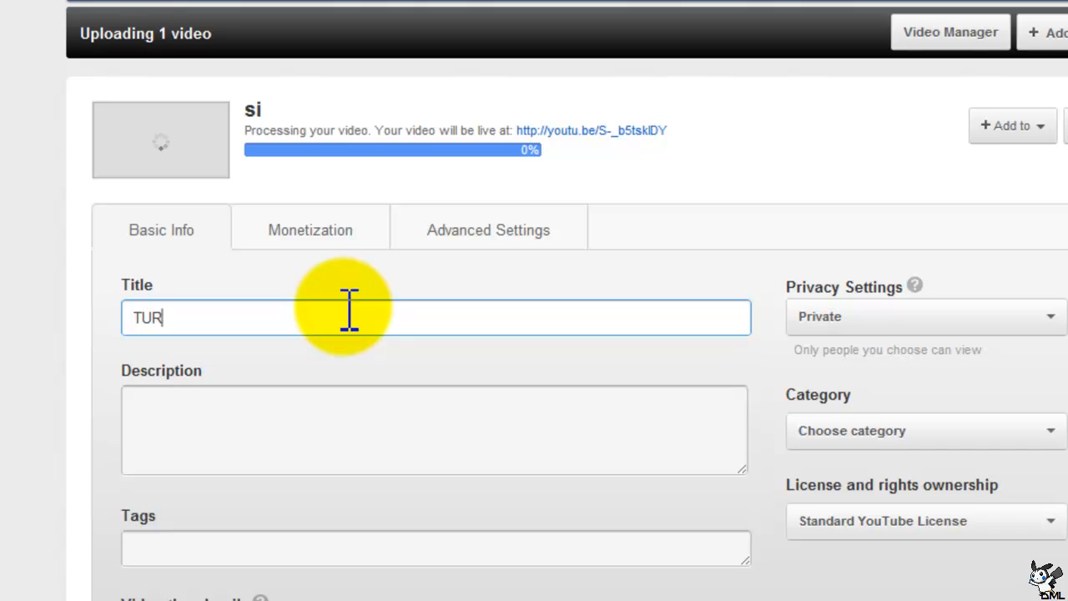
key("BackSpace")
type("TOR VID")
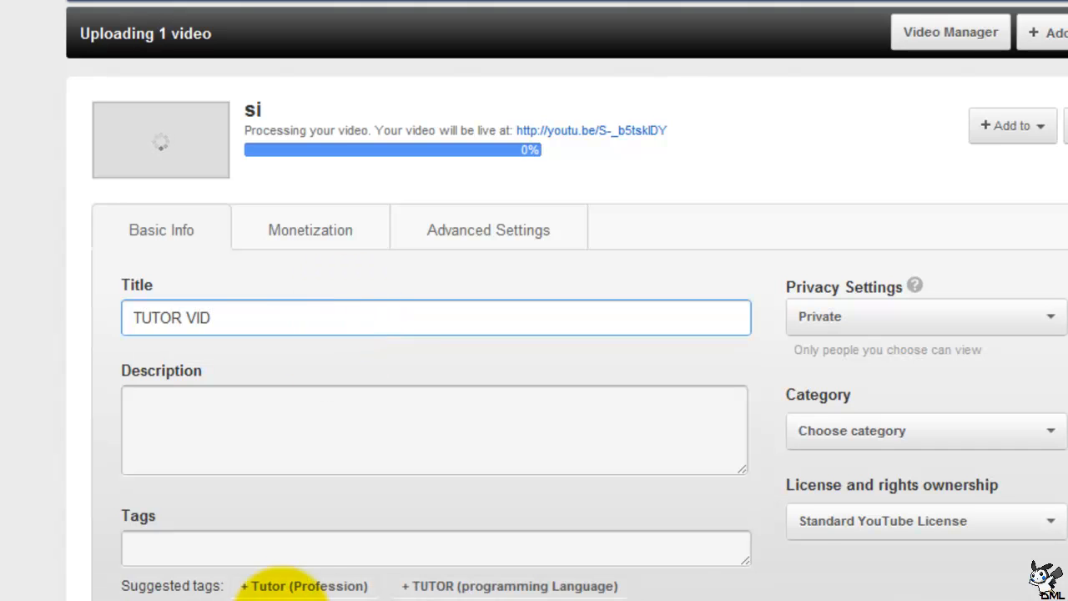
- Add the suggested tags Tutor (Profession), TUTOR (programming Language), Profession (Literature Subject) and Profession (religious) to the video
left_click(286, 586)
left_click(286, 586)
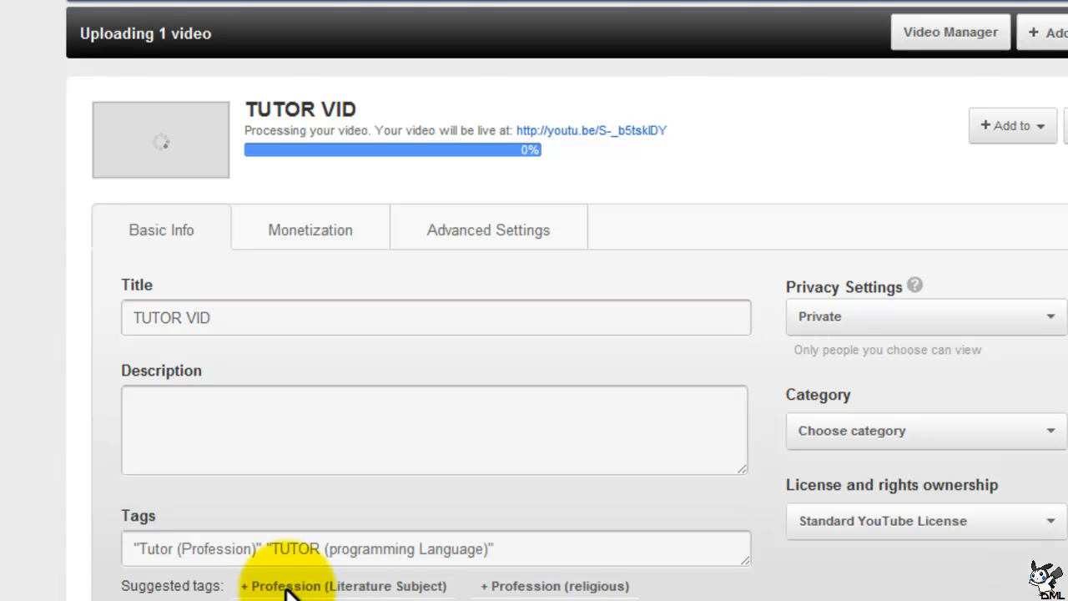
left_click(346, 586)
left_click(347, 587)
left_click(273, 450)
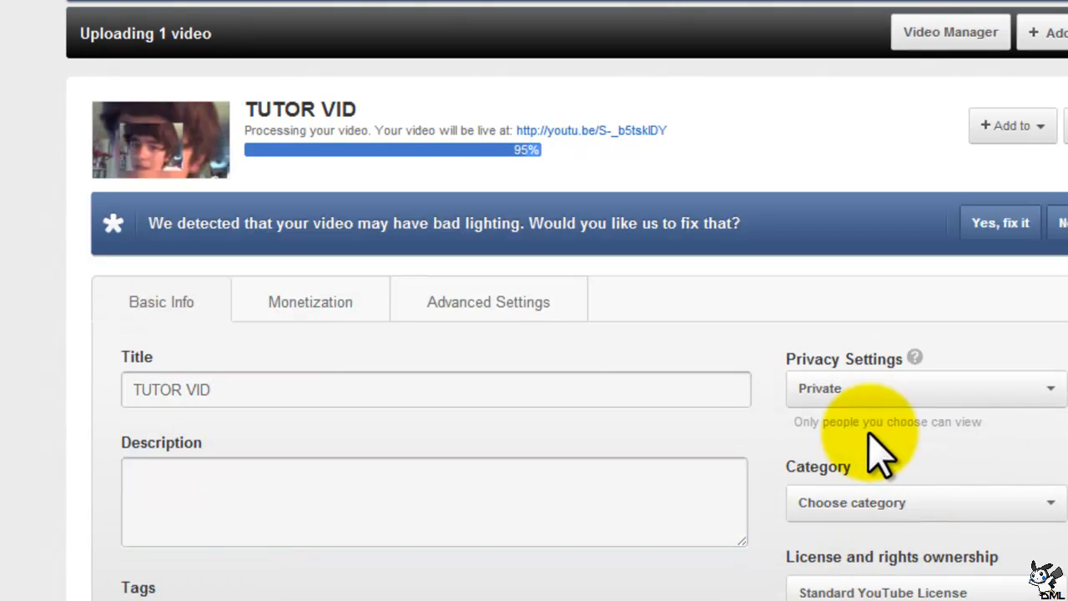
- Set the video's category to Comedy and enter ":)" as its description
left_click(871, 504)
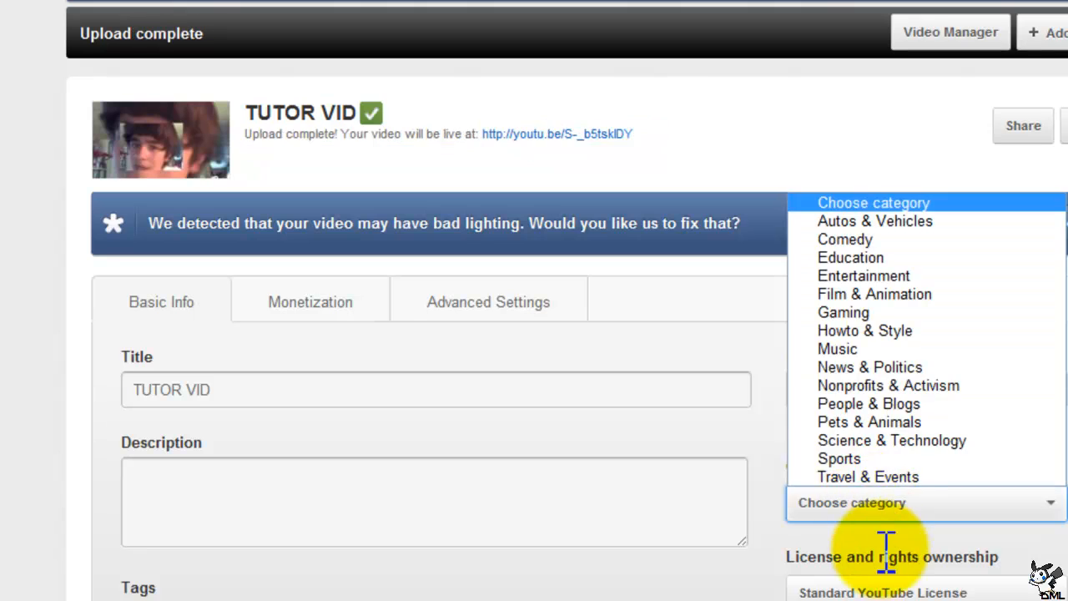
left_click(847, 239)
left_click(407, 501)
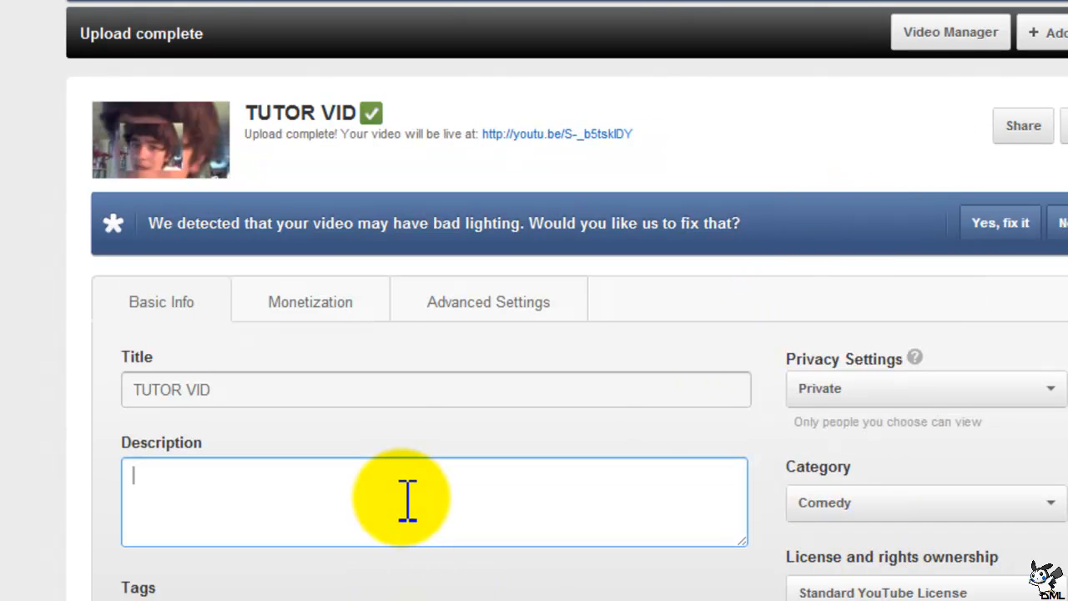
type(":)")
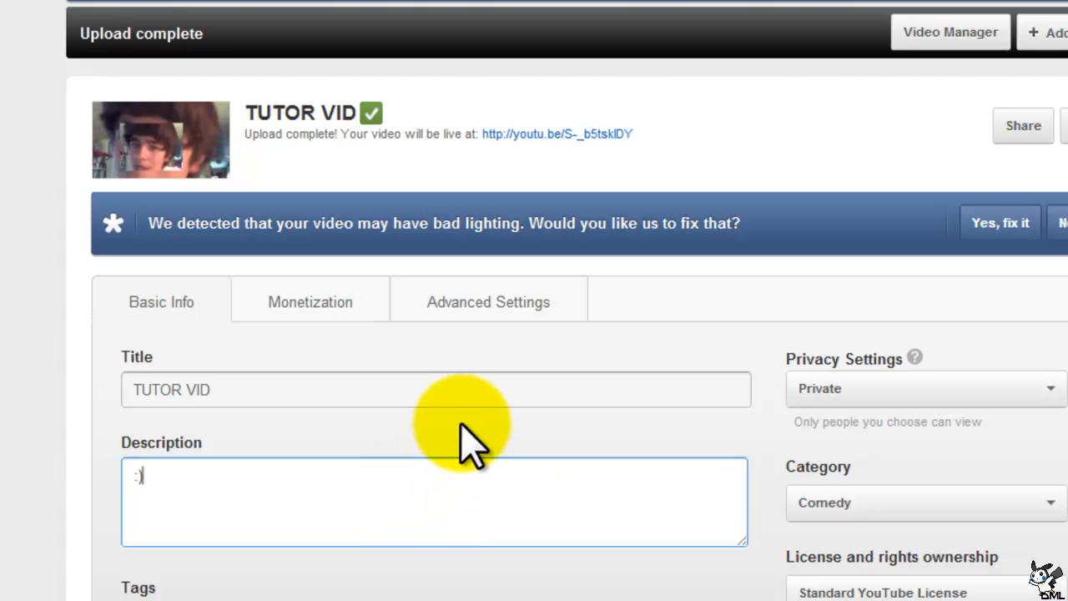
- Decline the suggested lighting fix for the uploaded video
scroll(500, 509, "down", 3)
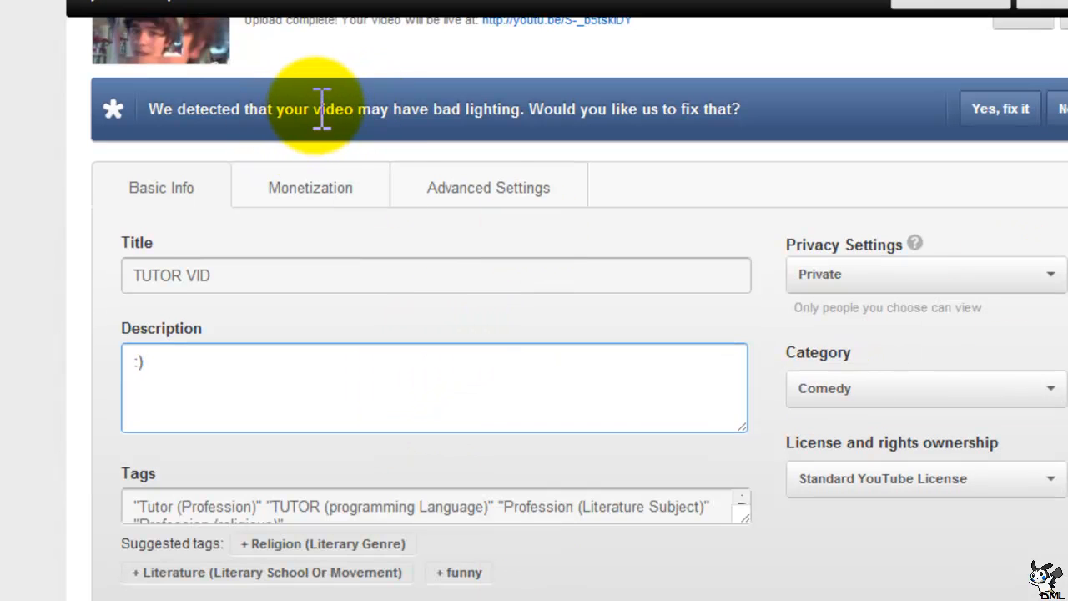
scroll(522, 167, "up", 3)
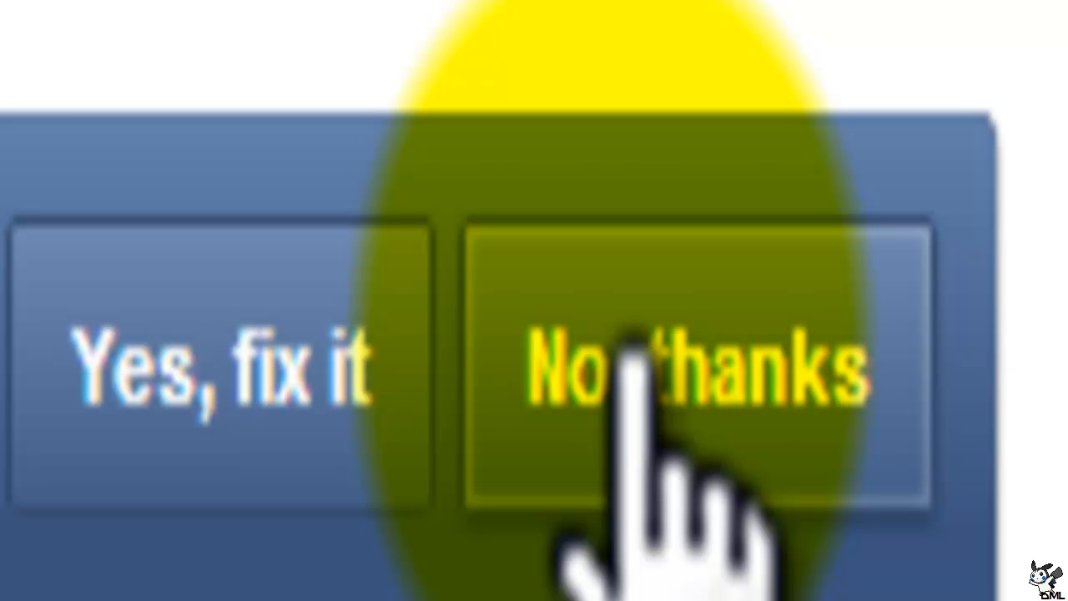
left_click(632, 350)
scroll(584, 364, "down", 5)
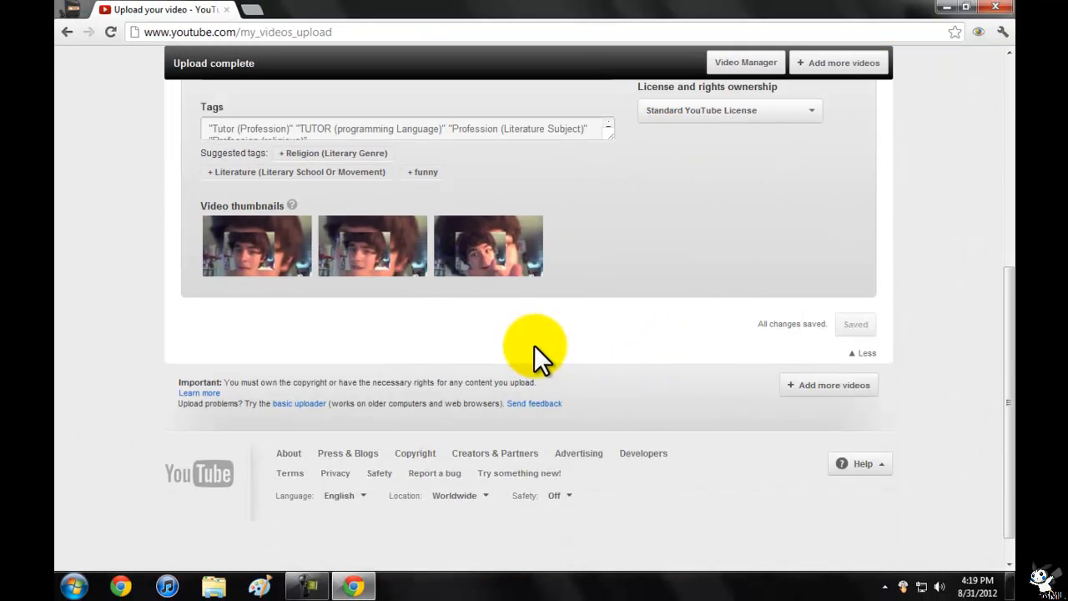
- Open the uploaded video's link in a new browser tab and switch to that tab
scroll(535, 346, "up", 5)
scroll(480, 138, "up", 4)
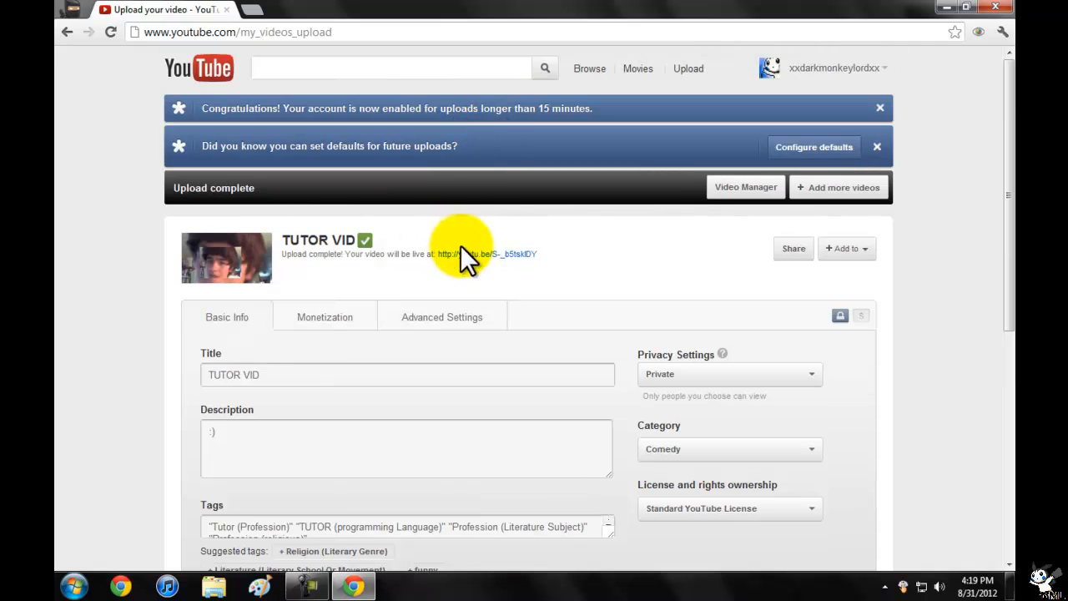
middle_click(472, 254)
left_click(269, 10)
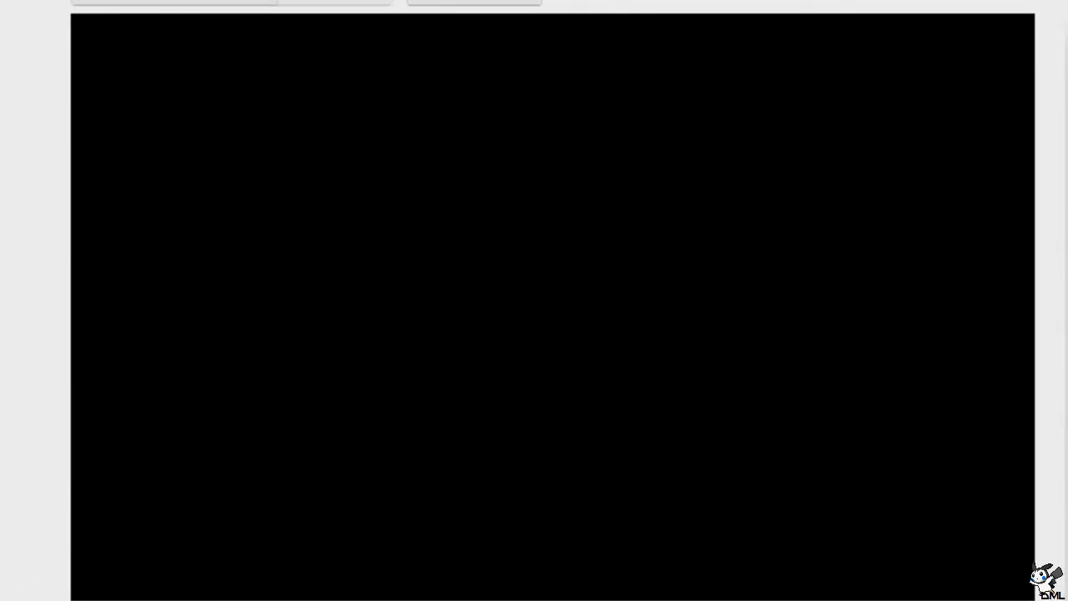